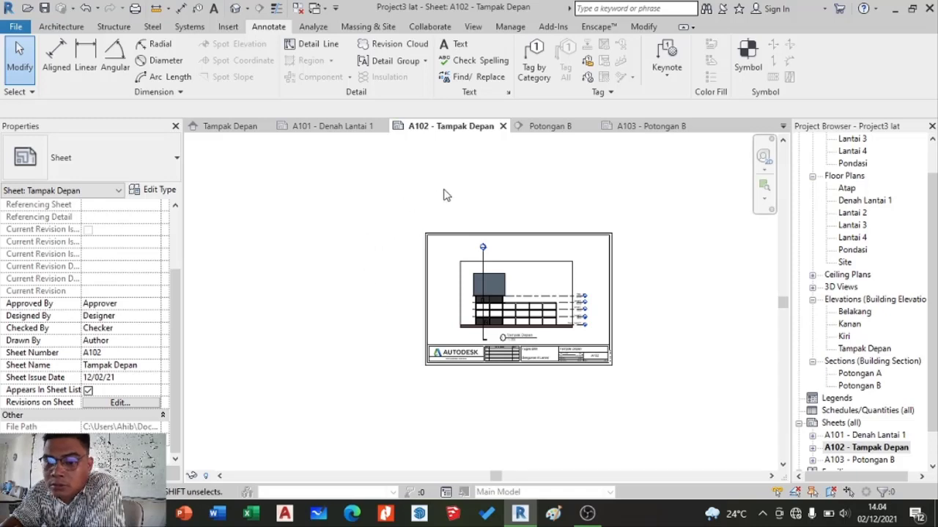
scroll(841, 362, "down", 2)
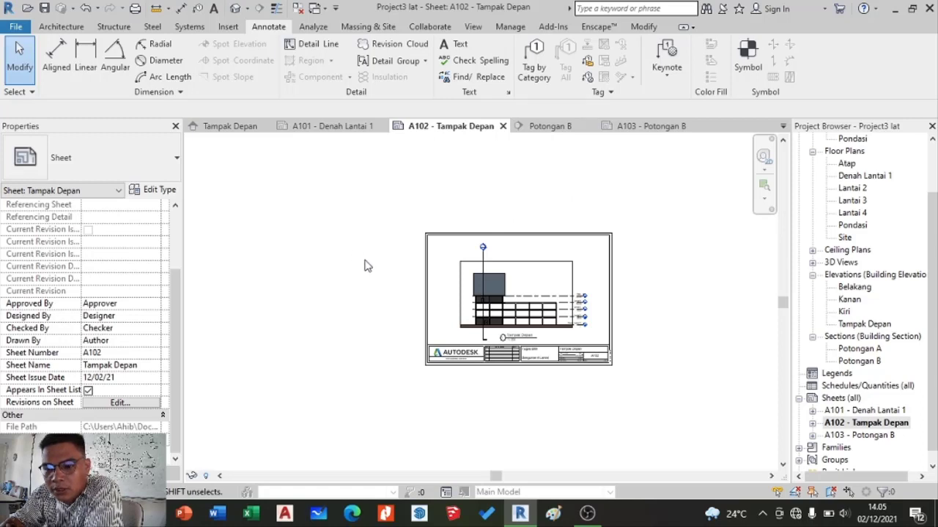
left_click(327, 31)
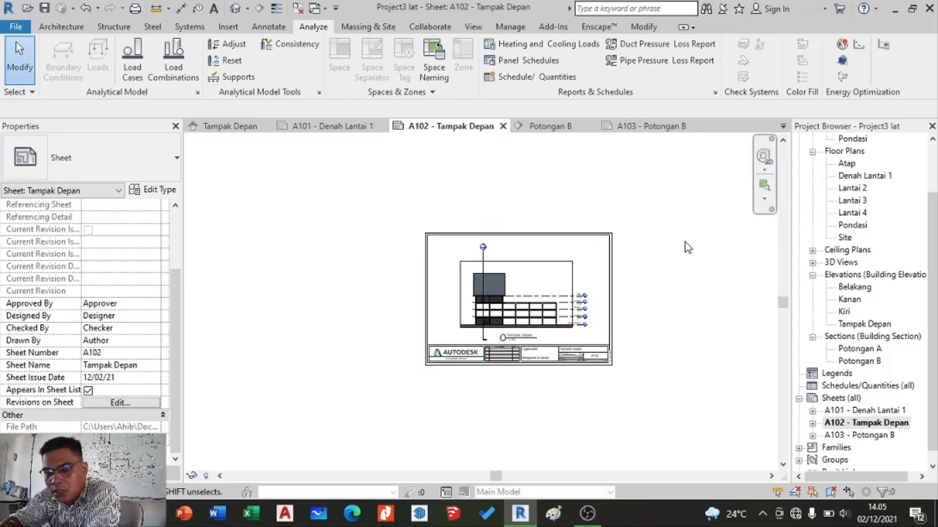
scroll(560, 311, "up", 3)
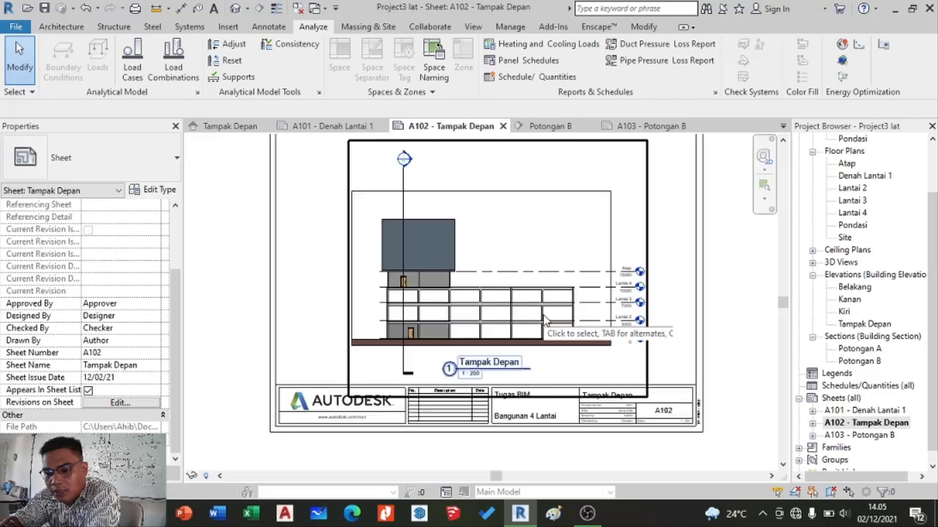
scroll(408, 350, "down", 1)
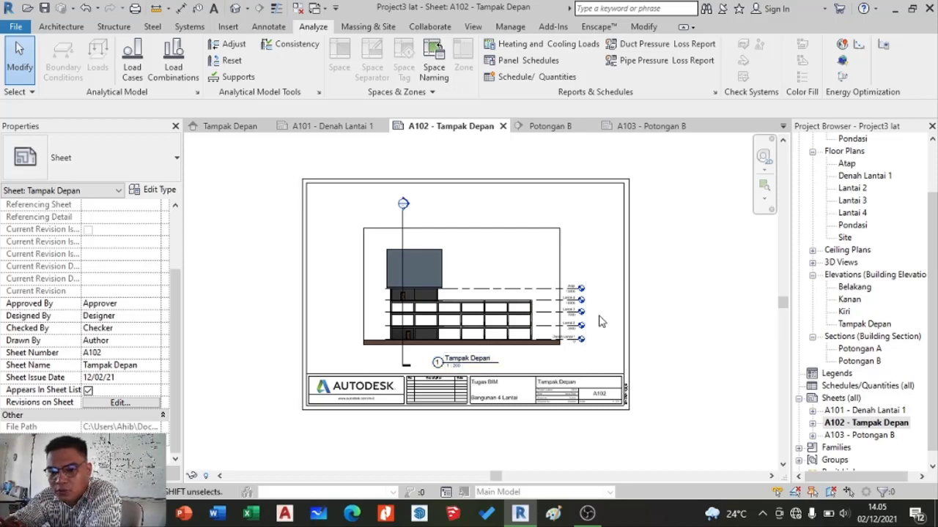
Step: Open the default 3D view of the building and look over the model
left_click(235, 8)
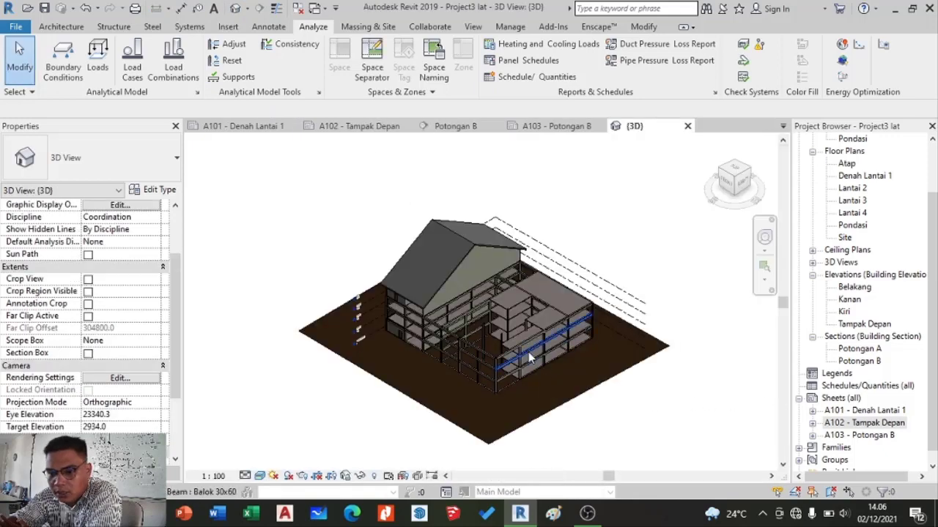
scroll(528, 352, "up", 5)
scroll(528, 352, "down", 4)
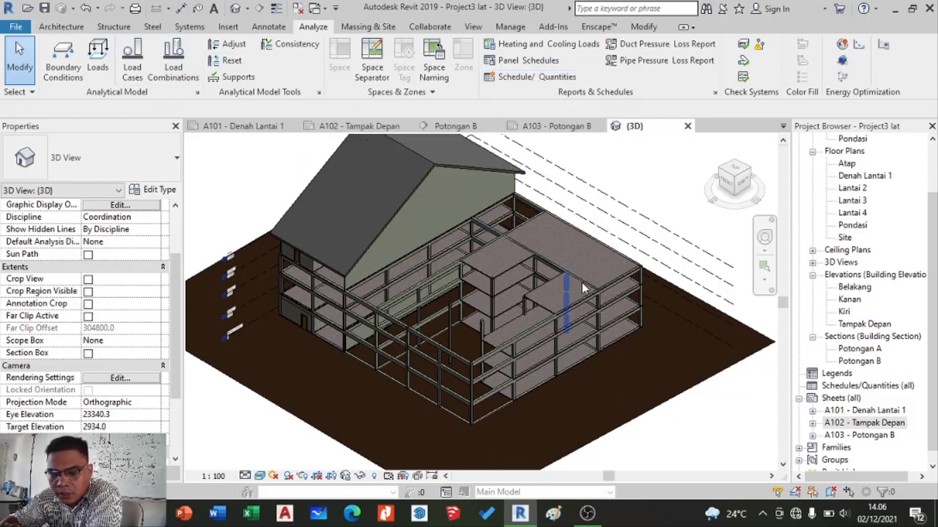
Step: Select the uppermost Lantai t-12 floor slab in the 3D model and examine its constraints and dimensions
left_click(542, 300)
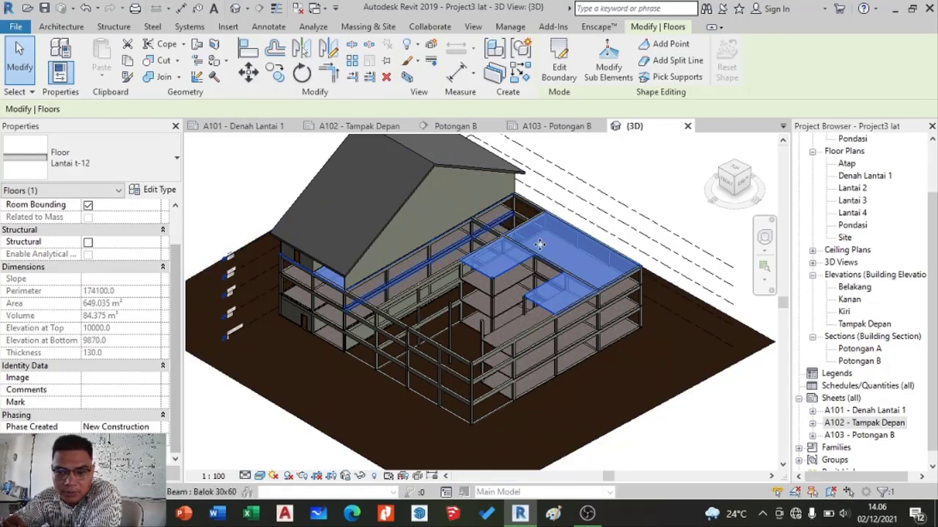
key("Escape")
scroll(482, 290, "up", 3)
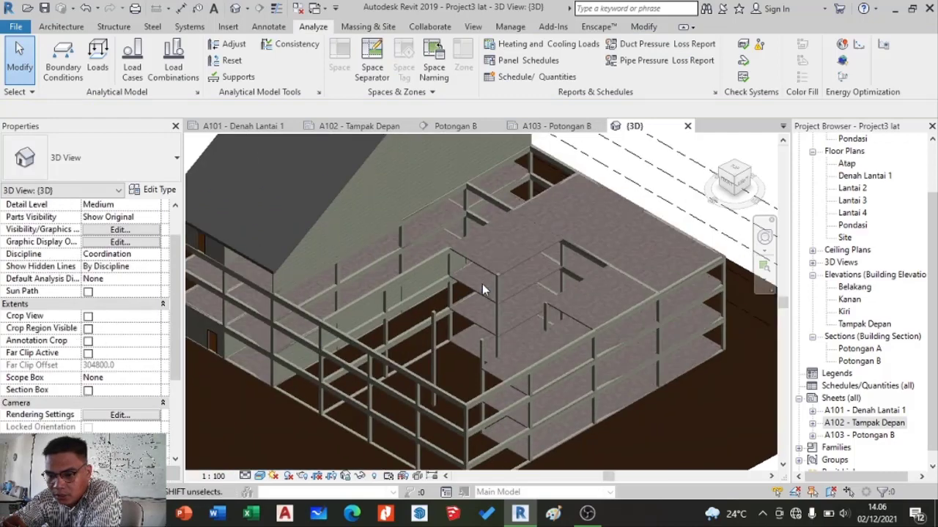
scroll(482, 284, "down", 3)
left_click(508, 259)
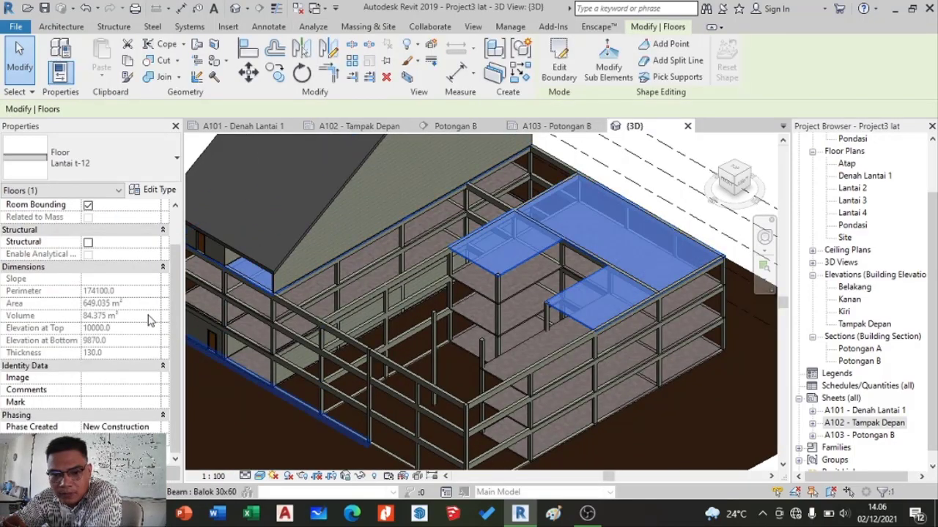
scroll(149, 320, "up", 2)
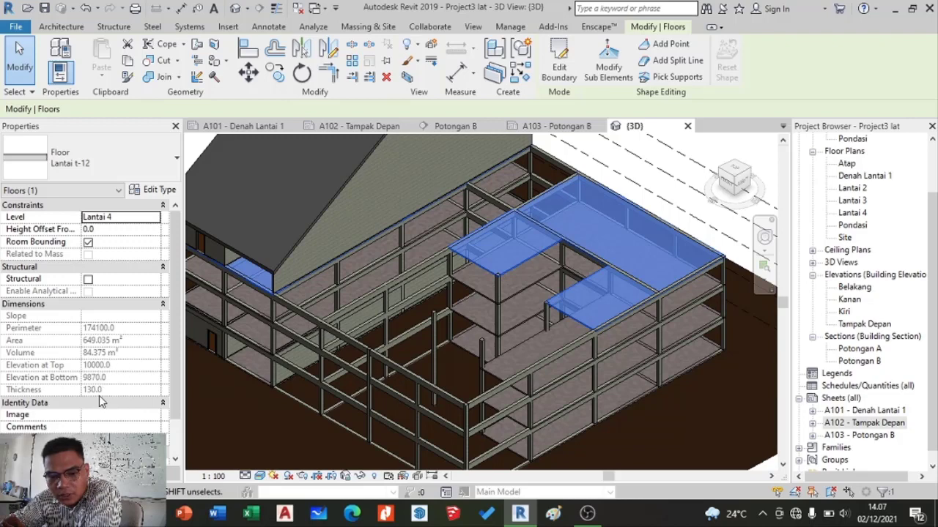
scroll(482, 336, "down", 3)
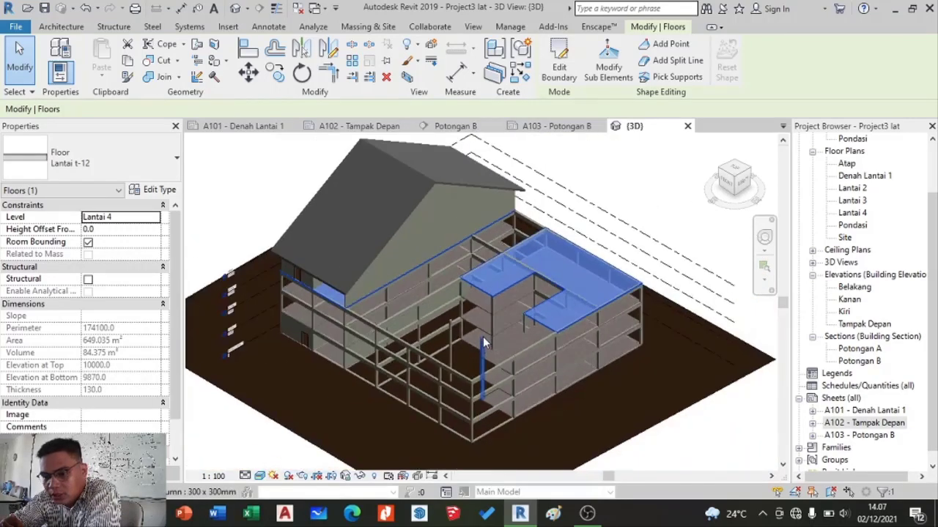
scroll(483, 336, "down", 2)
middle_click_drag(569, 291, 380, 302, "shift")
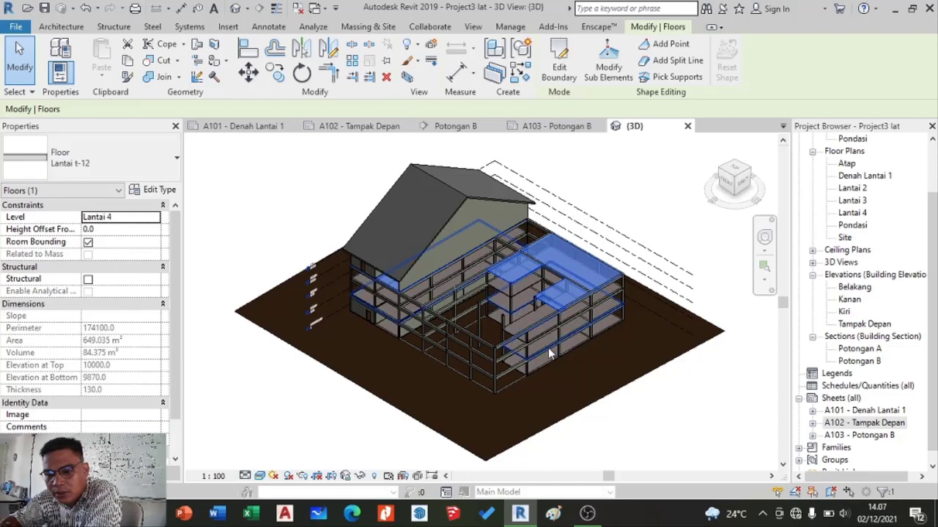
Step: Select a 300 x 300mm concrete column near the front corner of the frame and examine its properties
scroll(523, 333, "up", 3)
scroll(475, 372, "up", 2)
left_click(474, 372)
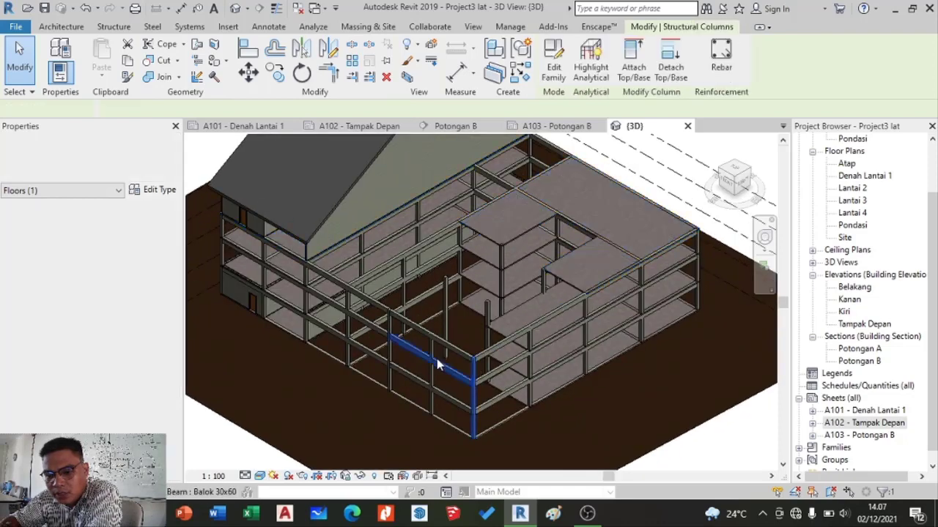
left_click(387, 325)
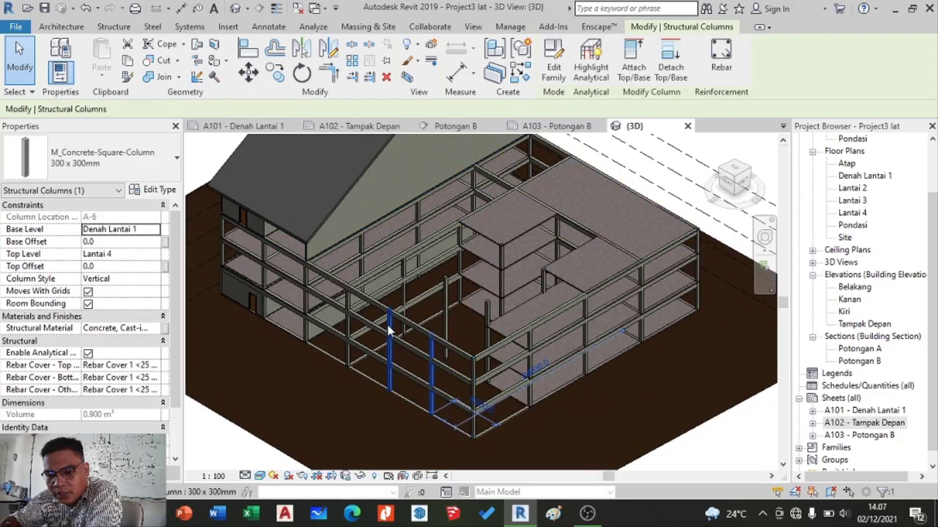
scroll(468, 333, "down", 3)
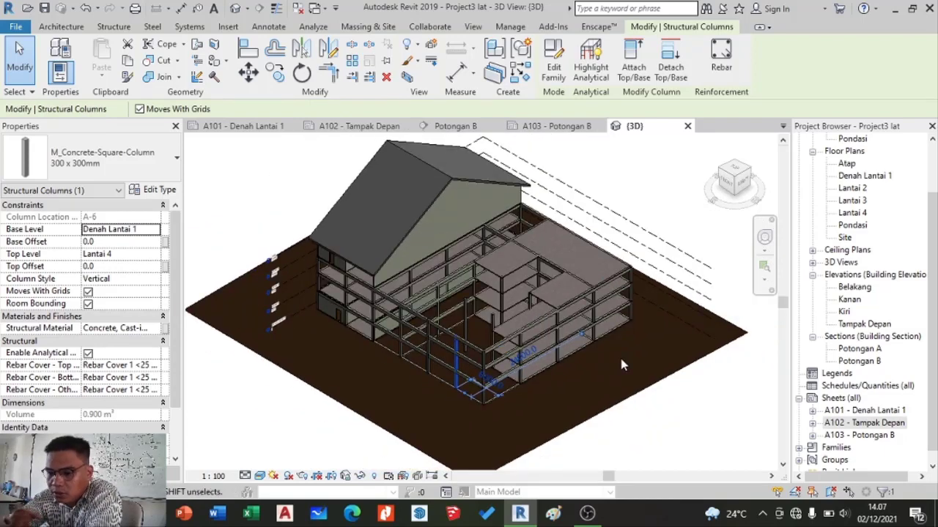
Step: Create a new building components schedule for the Structural Framing category in the New Construction phase
left_click(315, 28)
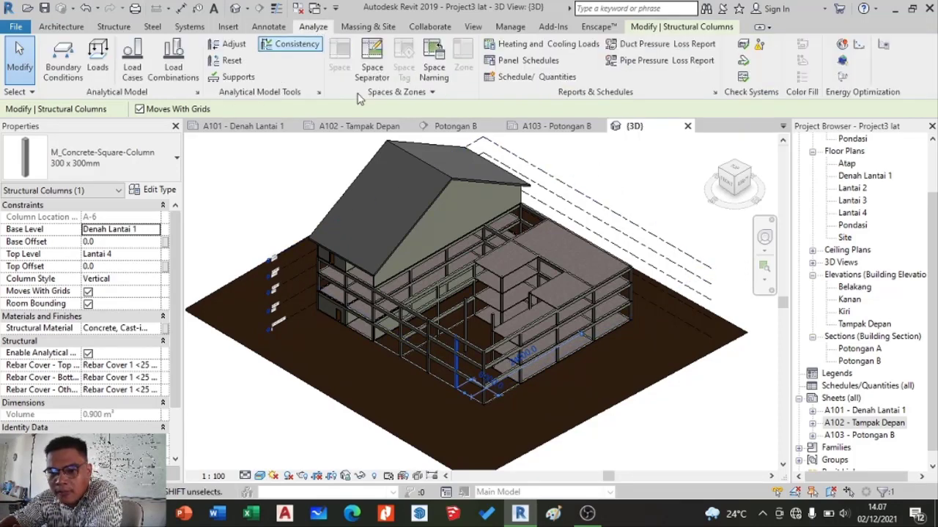
left_click(537, 81)
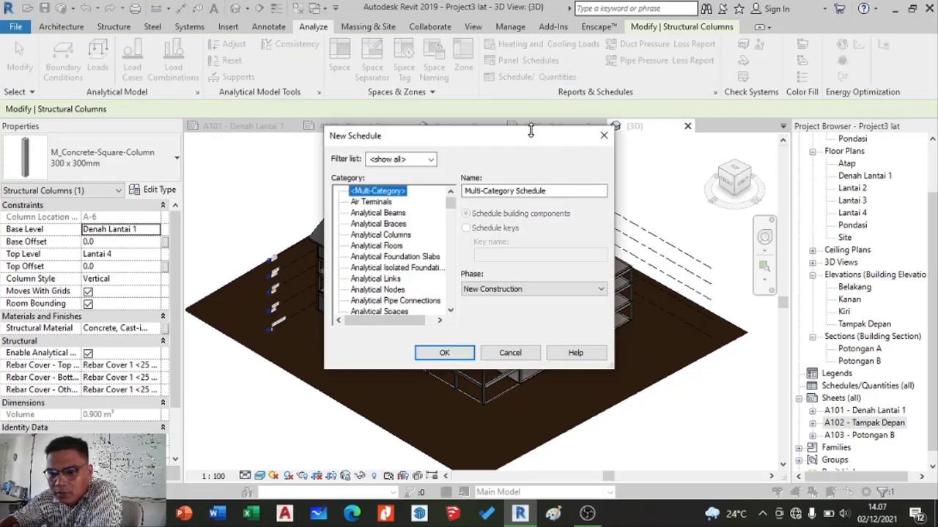
left_click_drag(530, 130, 892, 36)
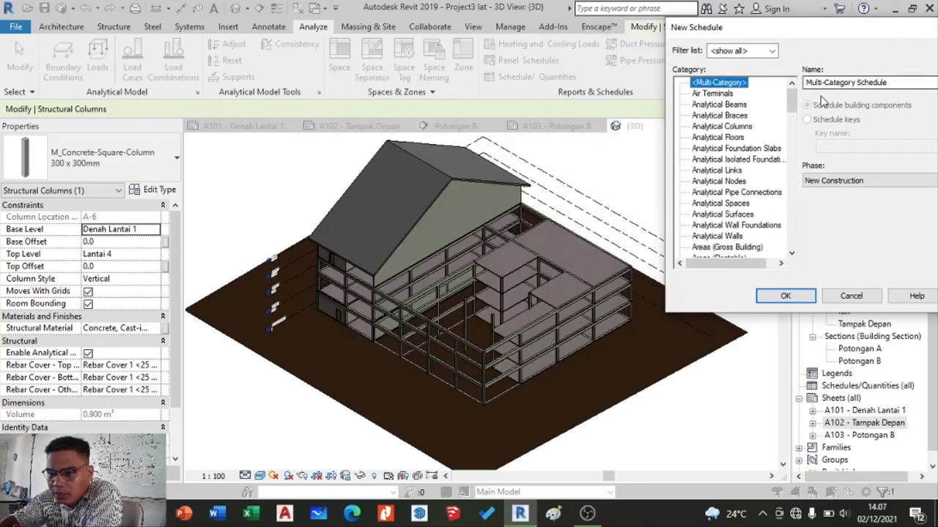
scroll(762, 152, "down", 2)
scroll(759, 167, "down", 4)
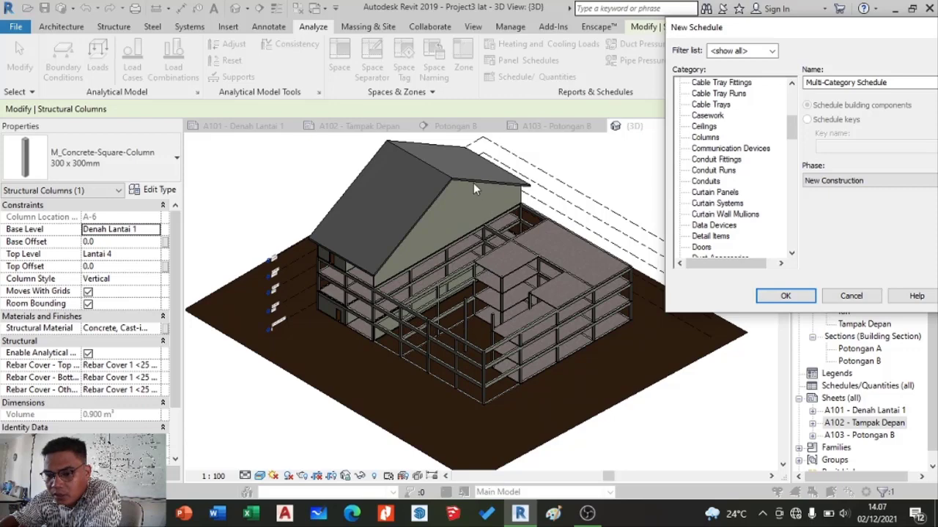
left_click_drag(794, 132, 798, 231)
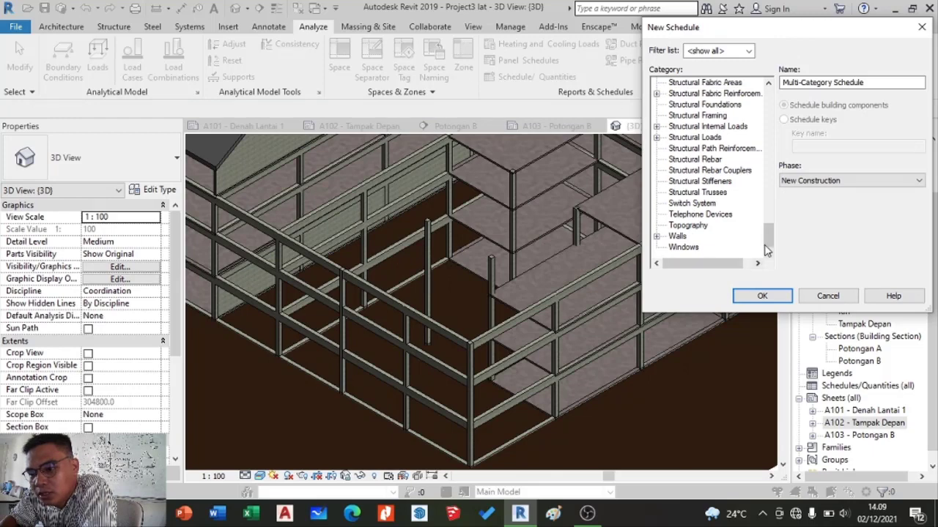
mouse_move(769, 238)
left_mouse_down()
mouse_move(777, 201)
mouse_move(780, 234)
left_mouse_up()
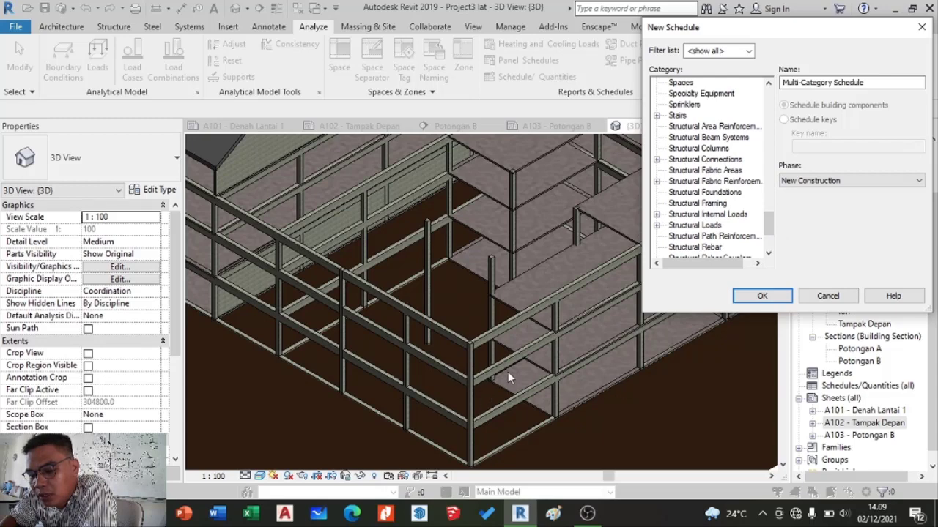
left_click(696, 204)
left_click(755, 296)
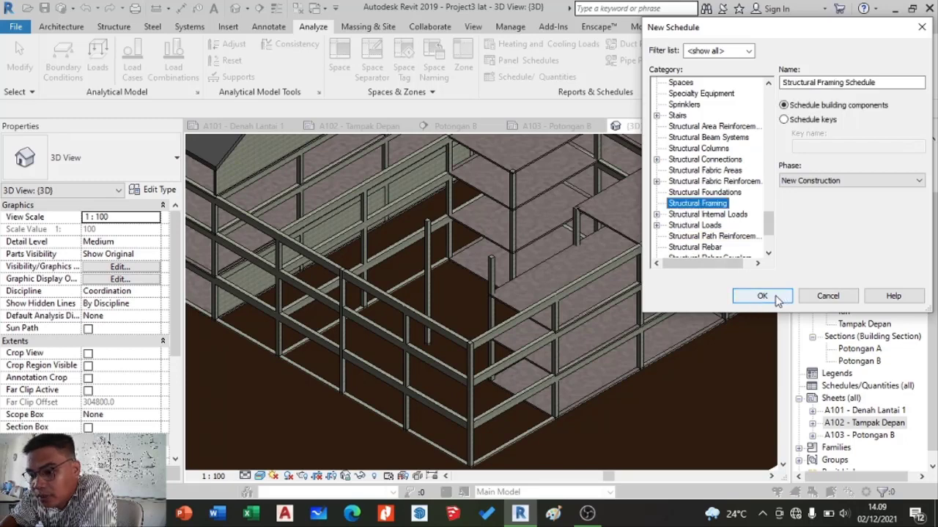
left_click(776, 298)
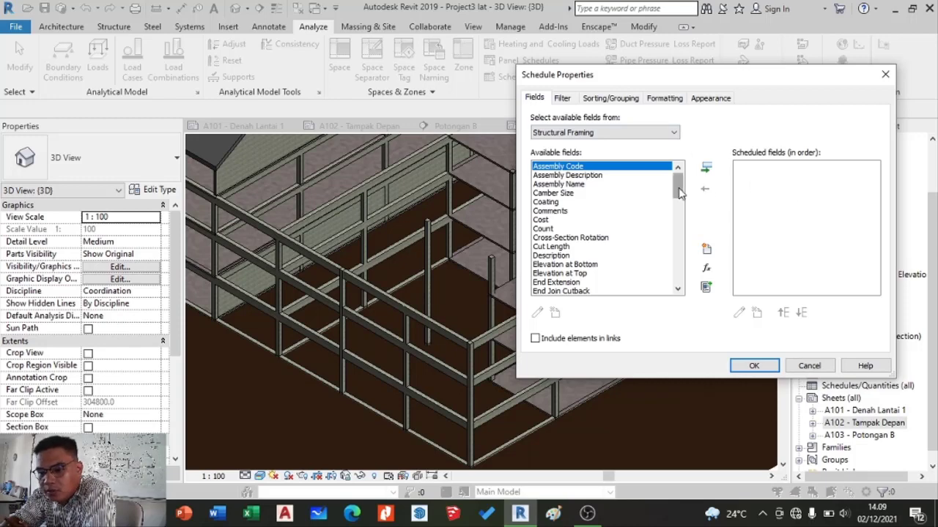
Step: Add the Family and Type and Volume fields to the structural framing schedule
left_click_drag(681, 188, 652, 232)
left_click(595, 203)
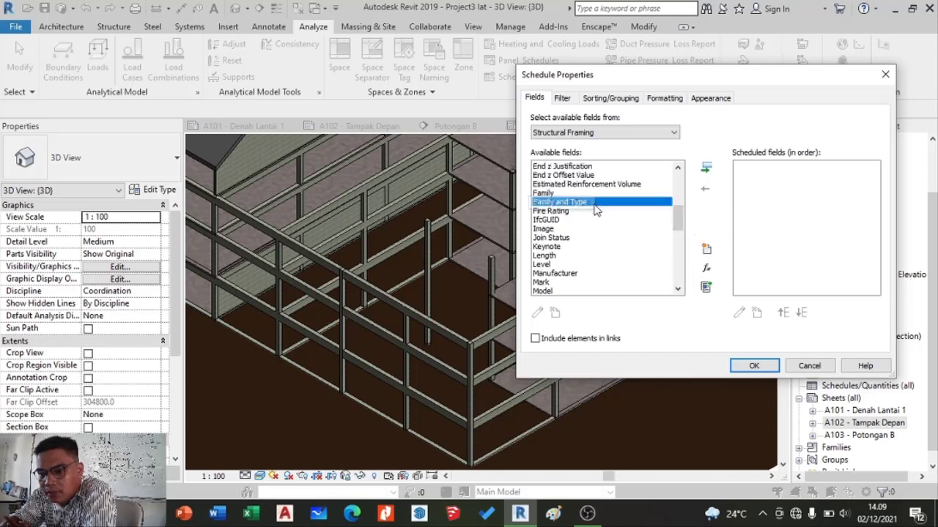
left_click(706, 168)
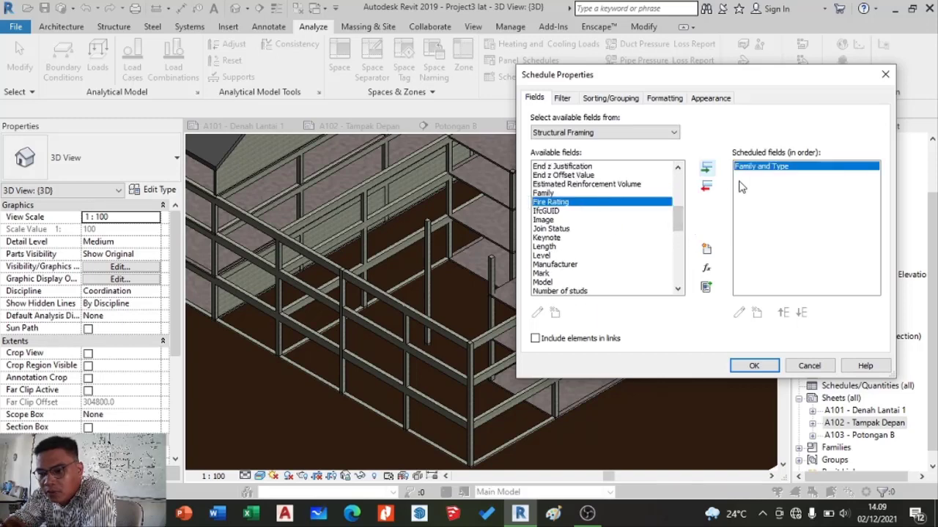
left_click_drag(681, 227, 682, 277)
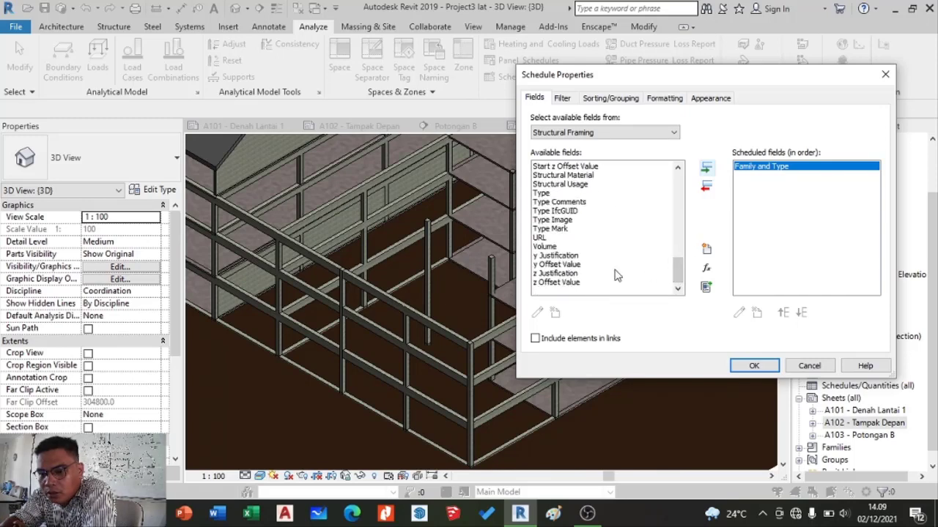
left_click(560, 247)
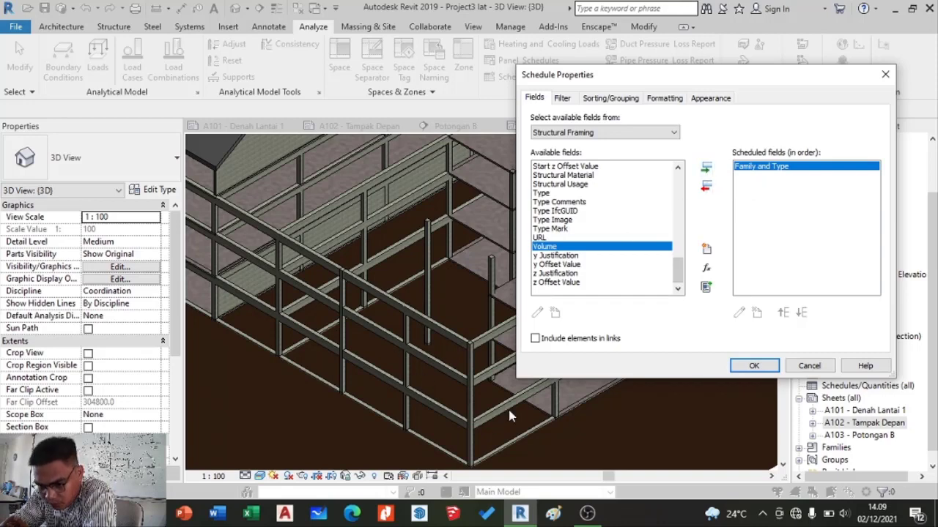
left_click(706, 169)
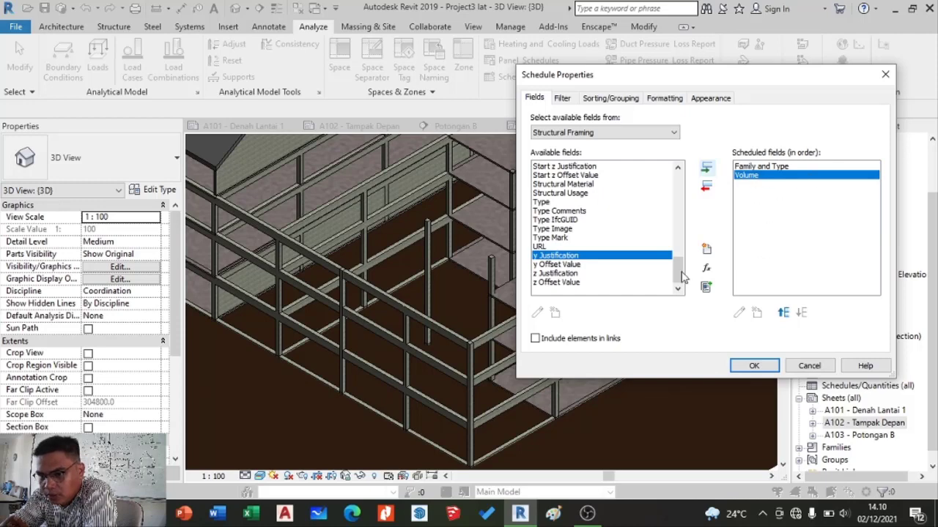
Step: Add the Length and Reference Level fields to the structural framing schedule
left_click_drag(681, 272, 688, 229)
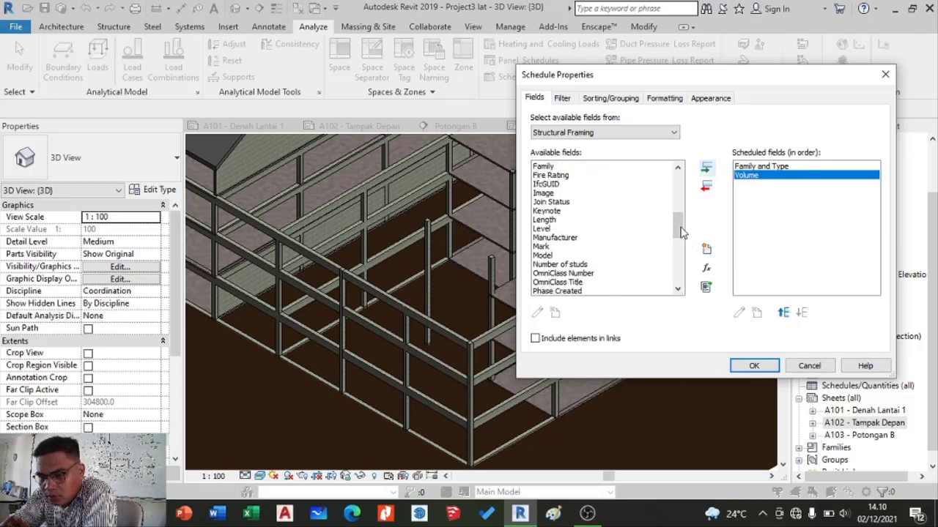
left_click(554, 221)
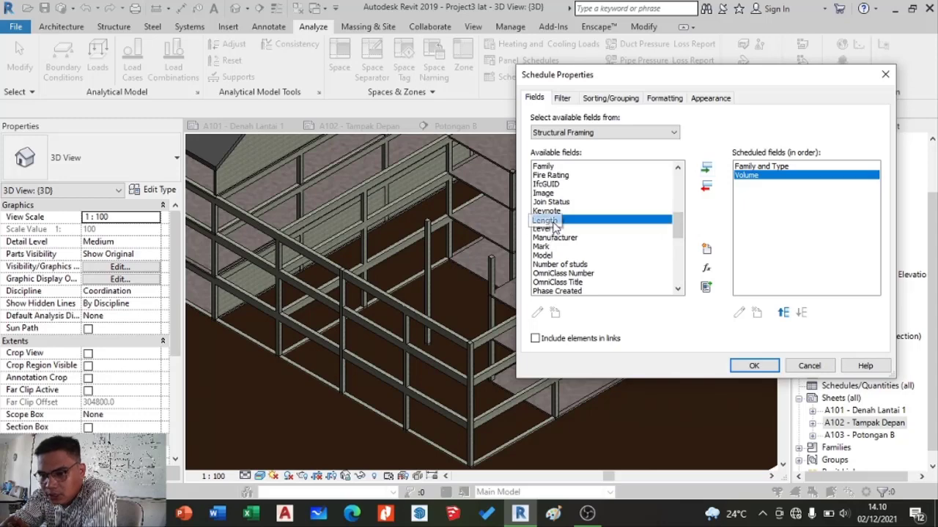
left_click(706, 168)
left_click_drag(678, 238, 687, 197)
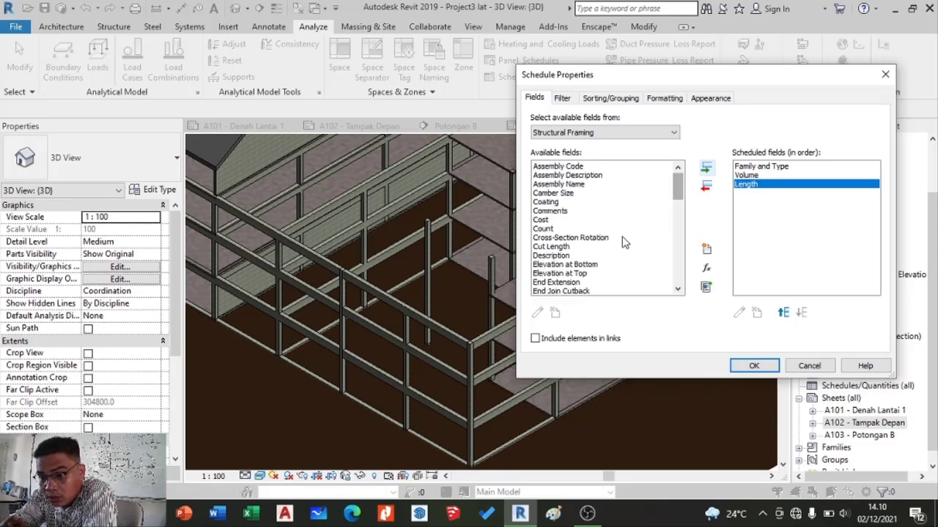
scroll(624, 240, "down", 3)
scroll(624, 242, "down", 6)
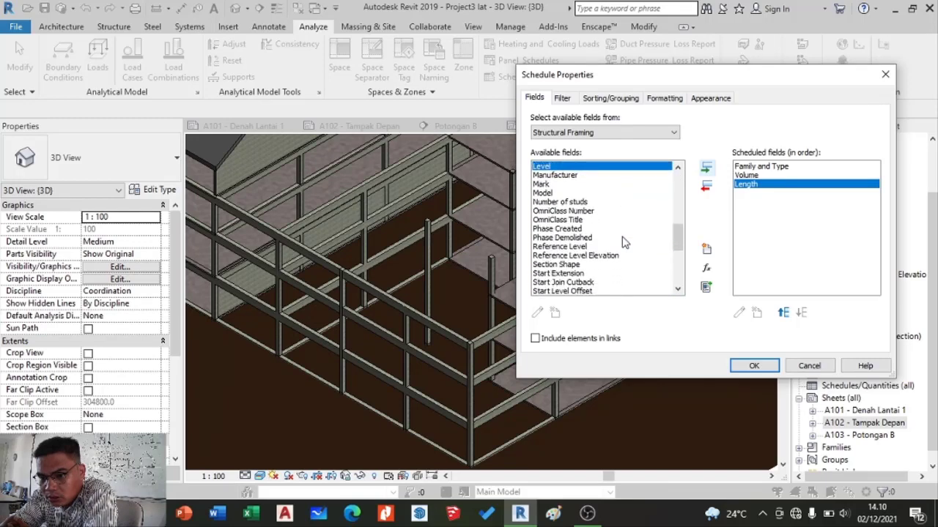
left_click(570, 248)
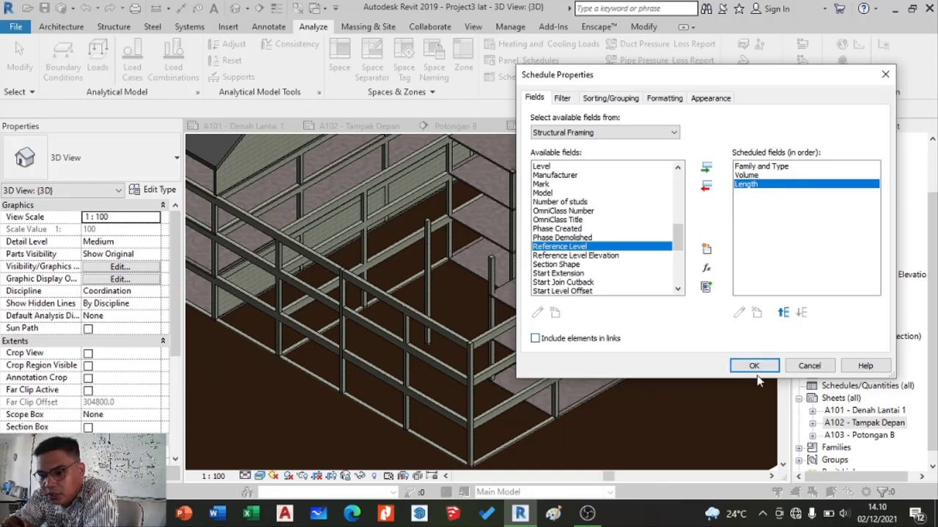
left_click(707, 169)
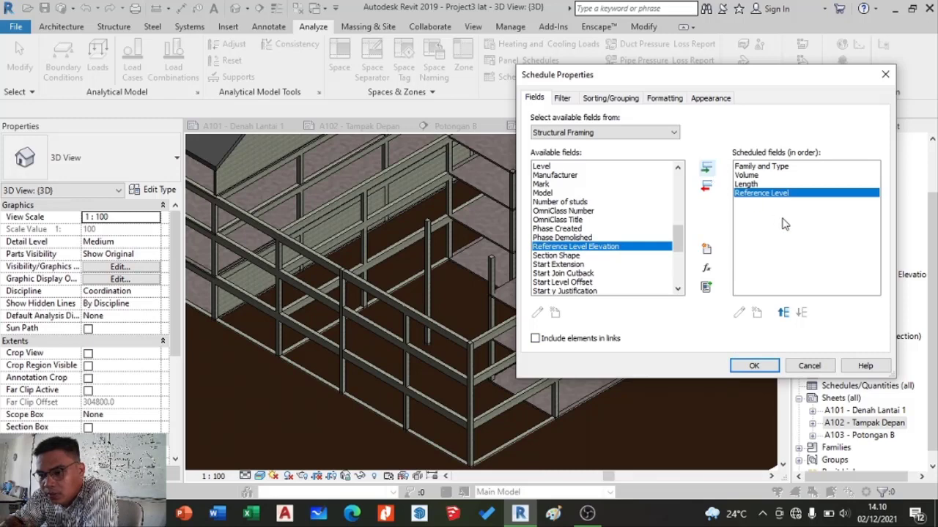
Step: Move the Length field above Volume in the scheduled fields order and generate the structural framing schedule
left_click(747, 183)
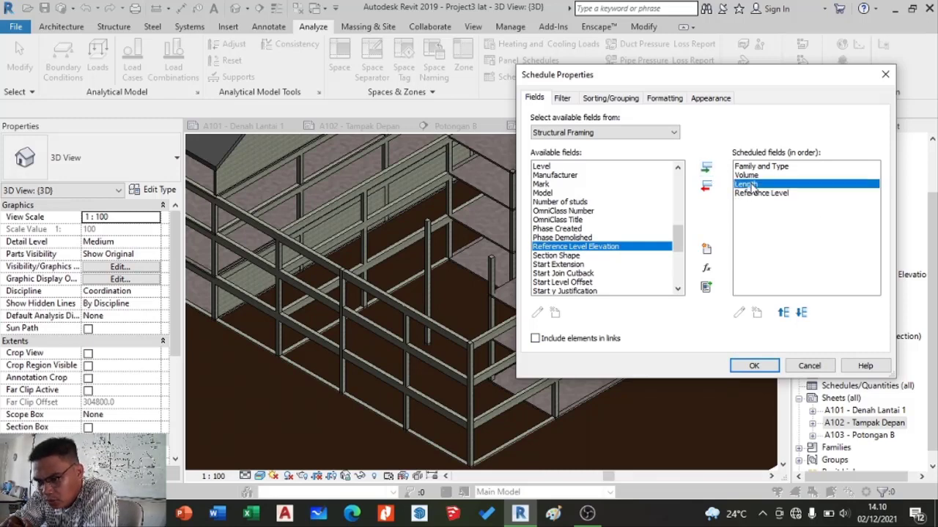
left_click(783, 313)
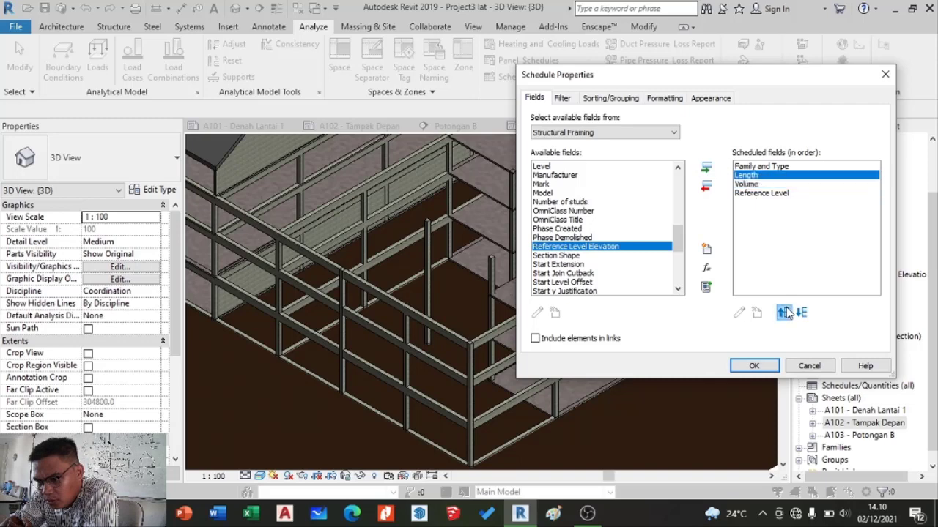
left_click(747, 167)
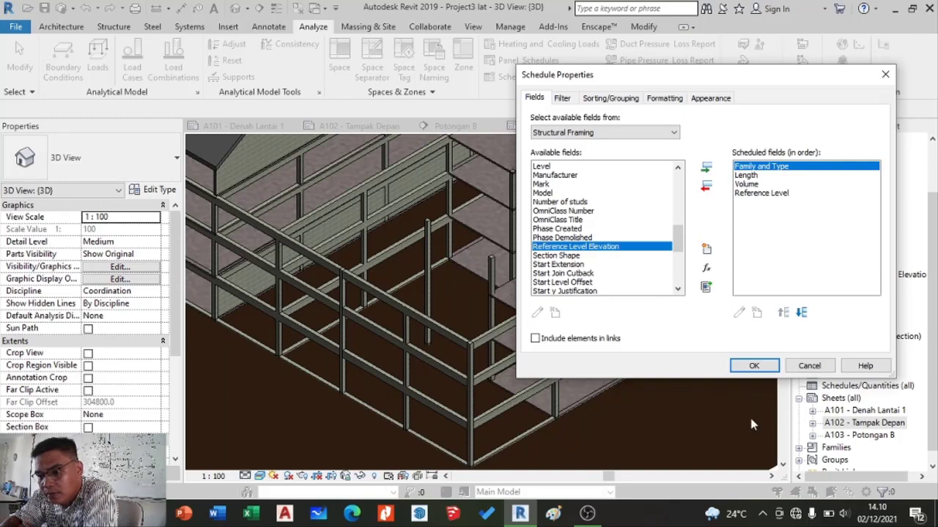
left_click(754, 366)
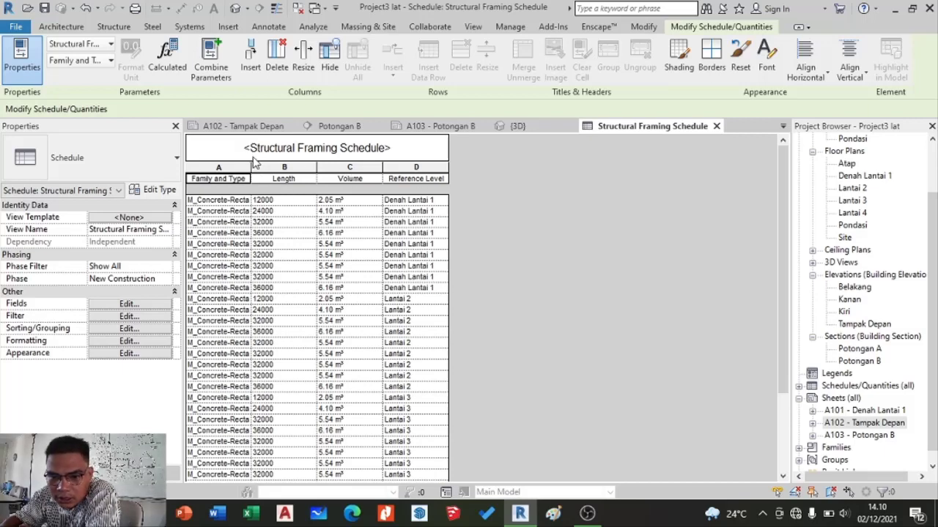
Step: Widen the Family and Type column to fit the full beam names and review the schedule rows
left_click_drag(250, 167, 388, 179)
scroll(352, 249, "down", 2)
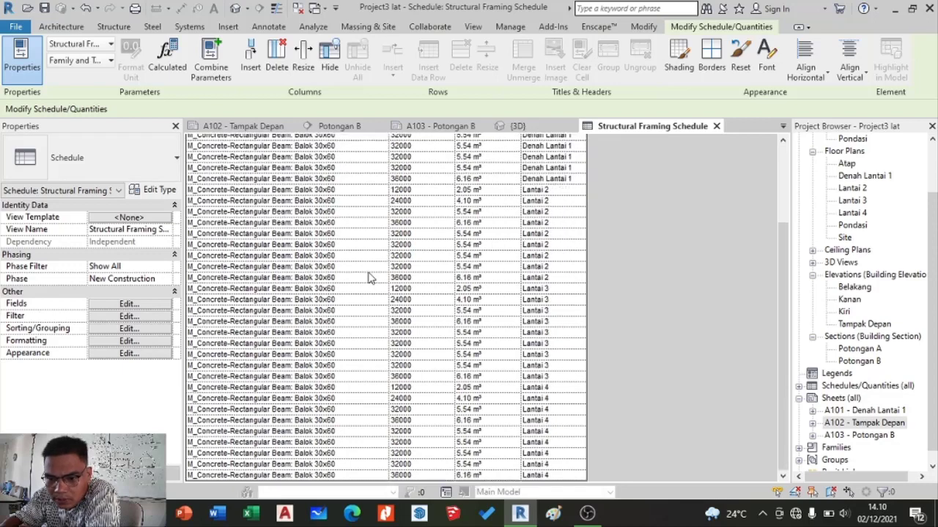
scroll(366, 278, "up", 2)
scroll(300, 218, "down", 2)
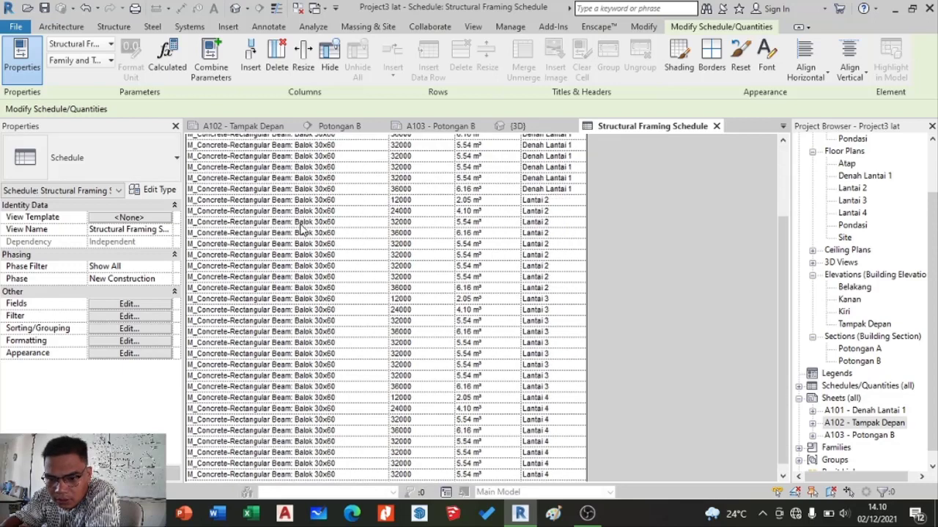
scroll(311, 235, "up", 2)
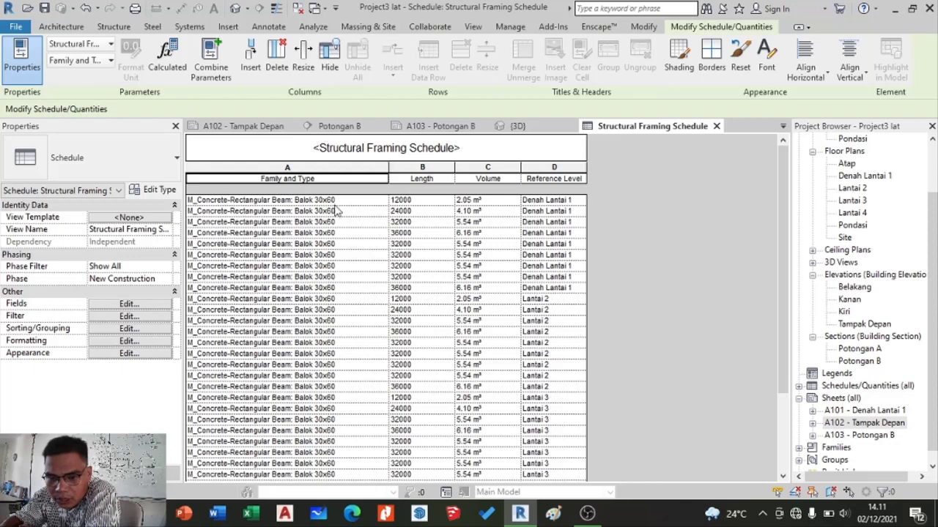
scroll(348, 311, "down", 3)
scroll(347, 309, "up", 3)
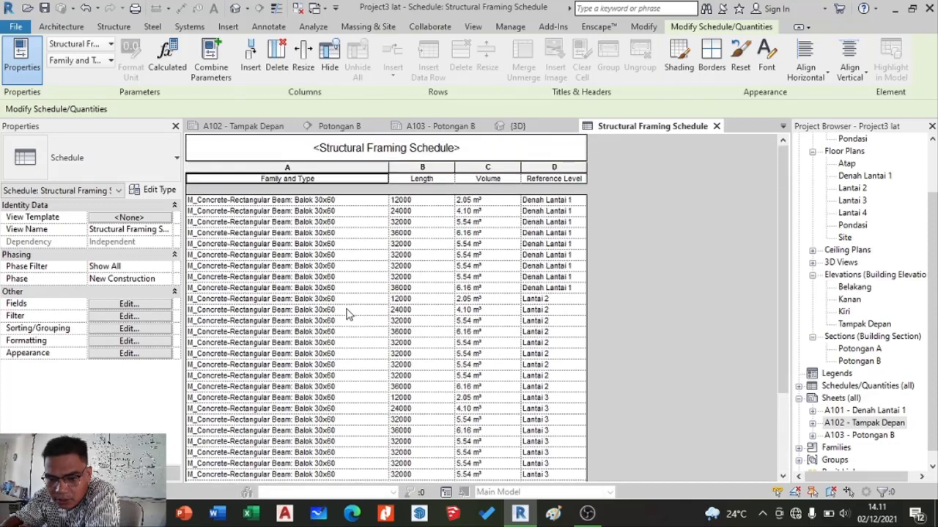
Step: Select the first beam row in the schedule and locate that beam in the 3D view
left_click(227, 200)
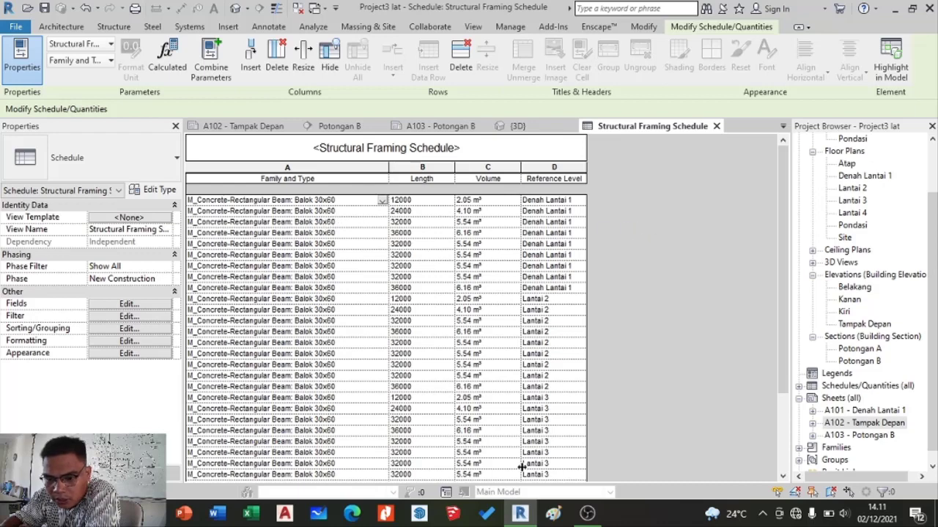
left_click(530, 129)
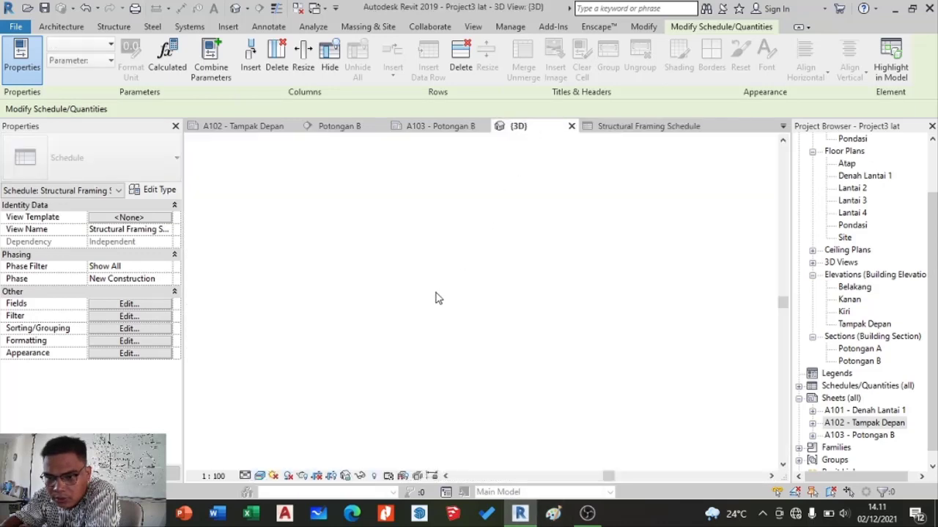
scroll(470, 322, "down", 2)
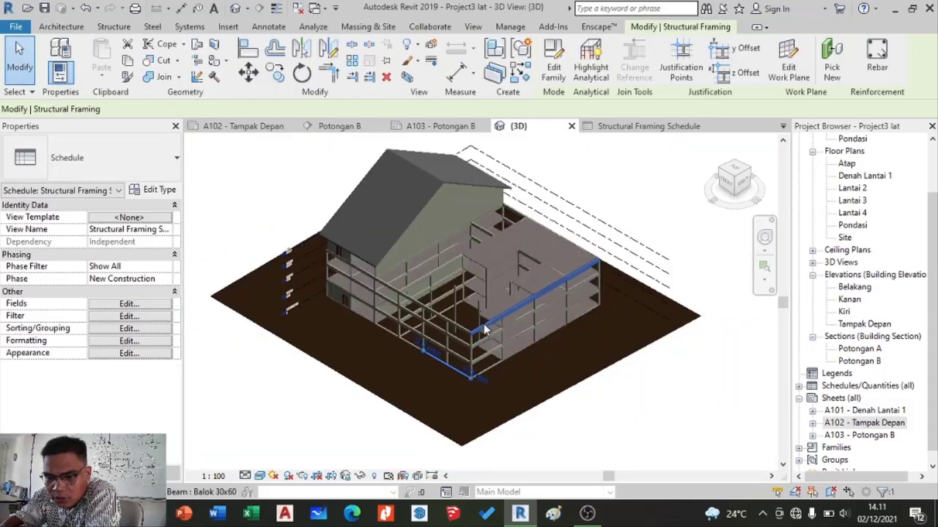
left_click(483, 323)
scroll(483, 339, "up", 3)
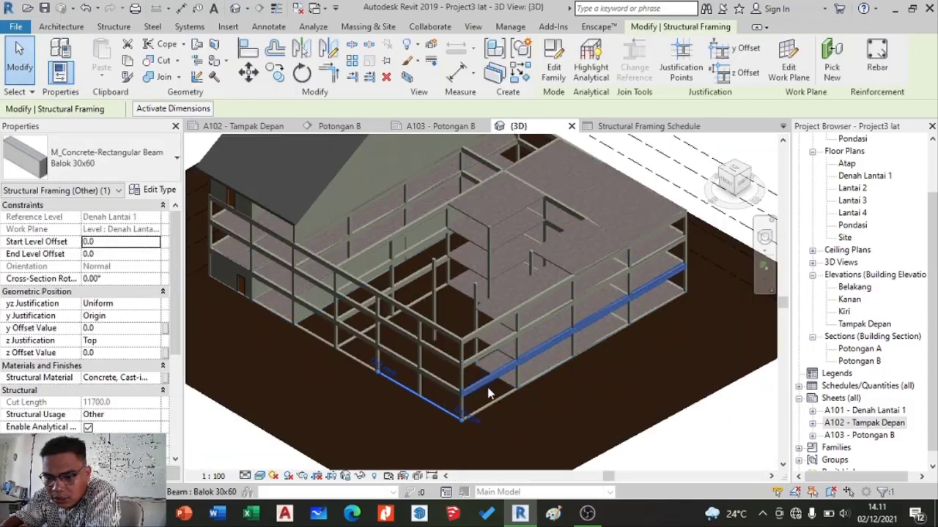
Step: Return to the Structural Framing Schedule and examine the beam lengths from the first to the last row
left_click(635, 127)
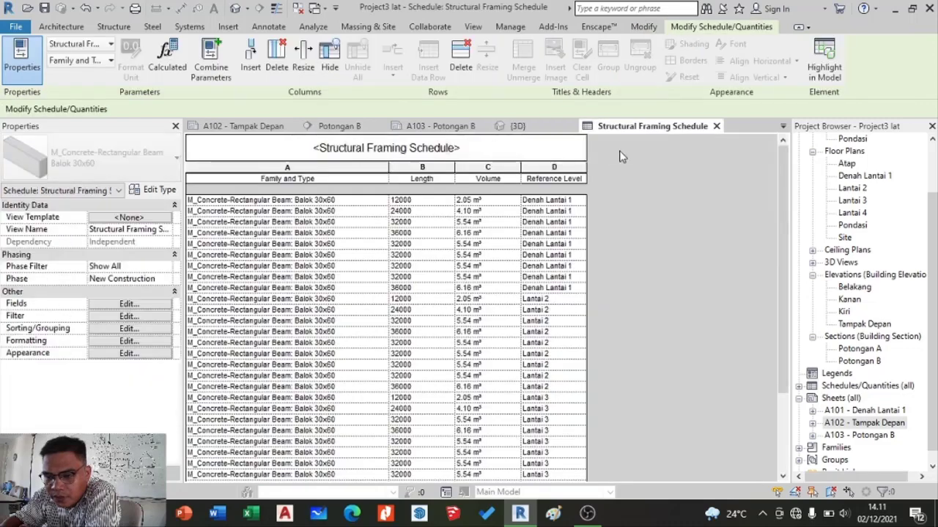
scroll(579, 263, "down", 1)
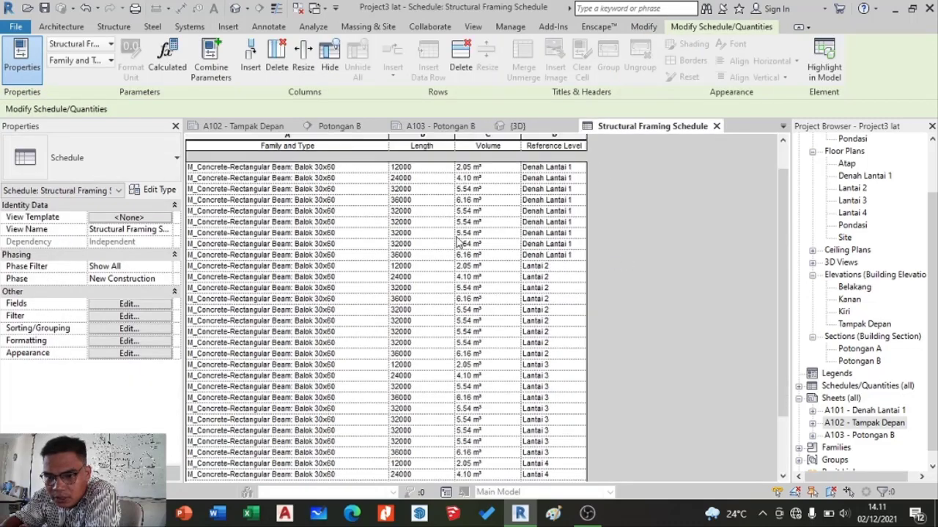
scroll(449, 236, "up", 1)
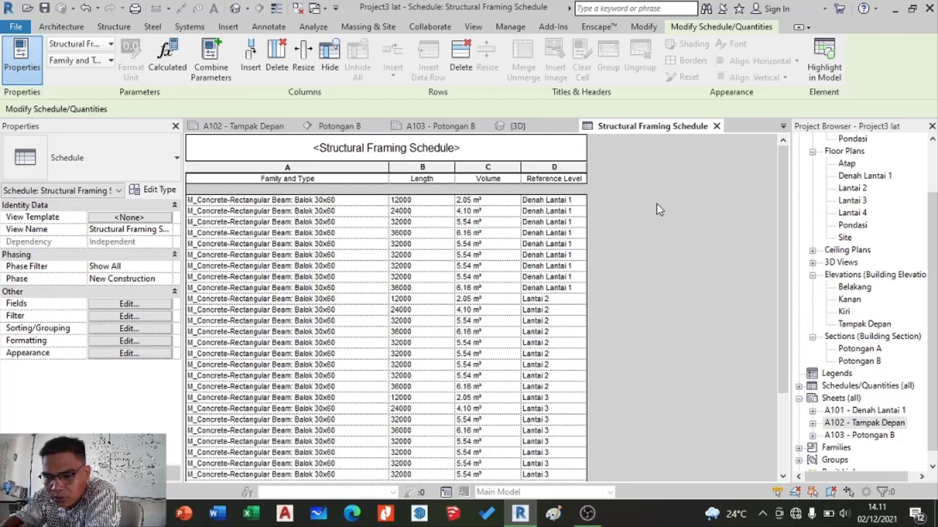
left_click(416, 202)
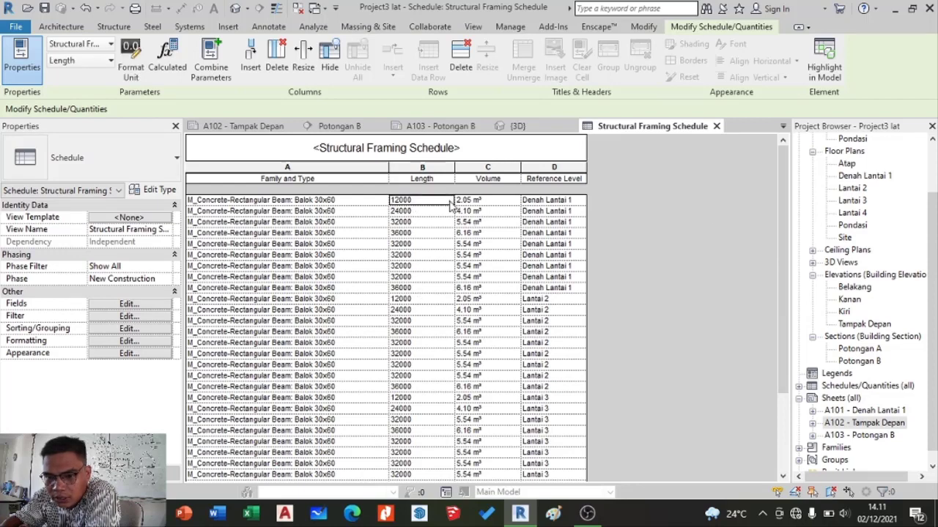
scroll(438, 275, "down", 5)
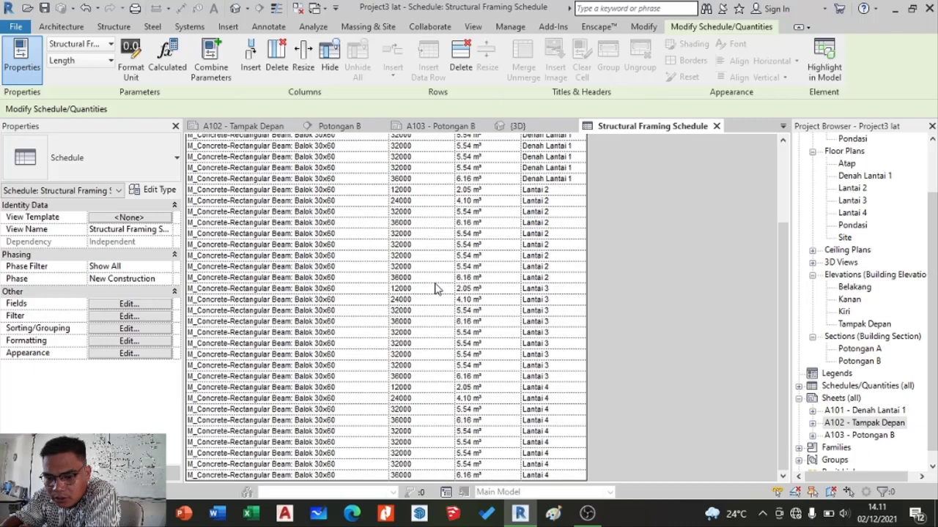
scroll(388, 293, "up", 5)
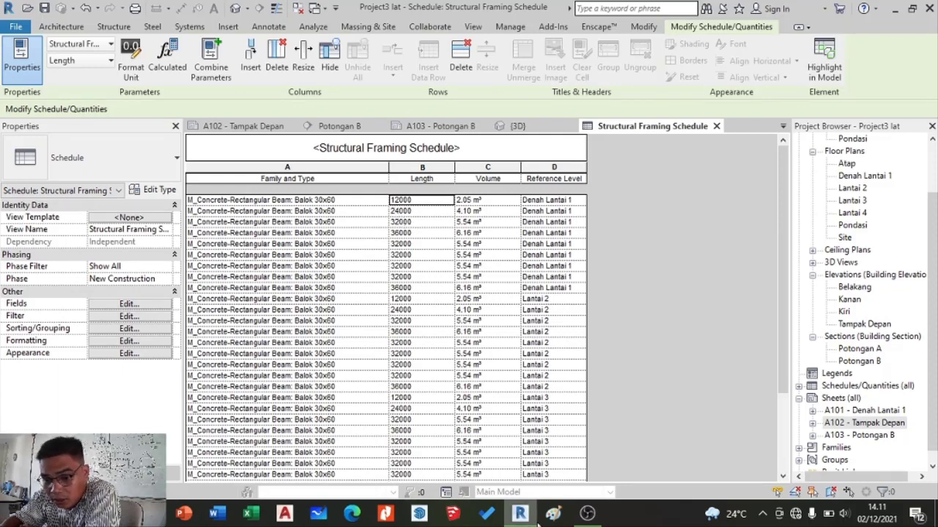
right_click(406, 206)
right_click(347, 208)
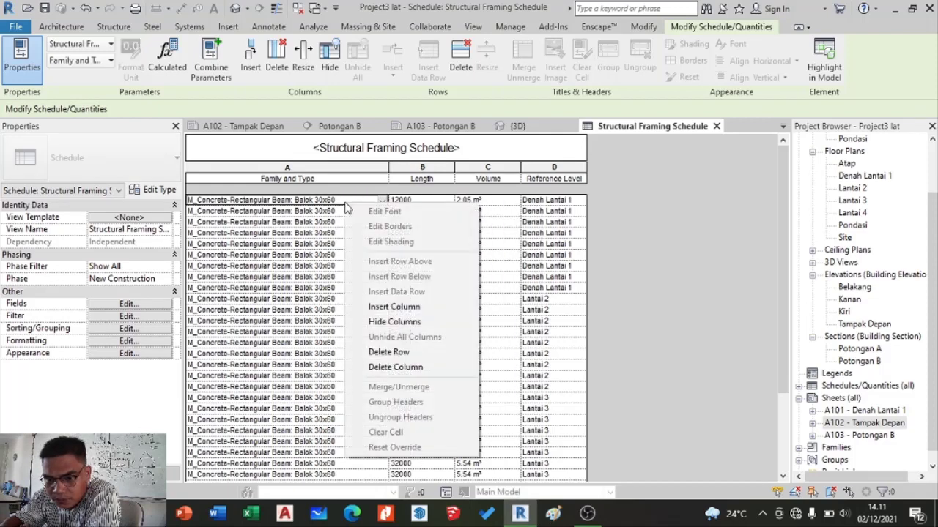
left_click(601, 205)
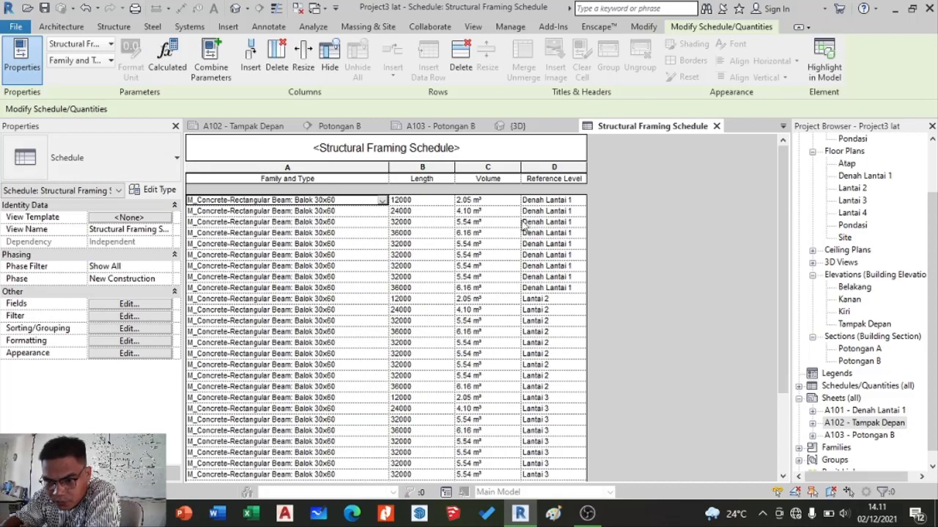
left_click(520, 514)
left_click(520, 515)
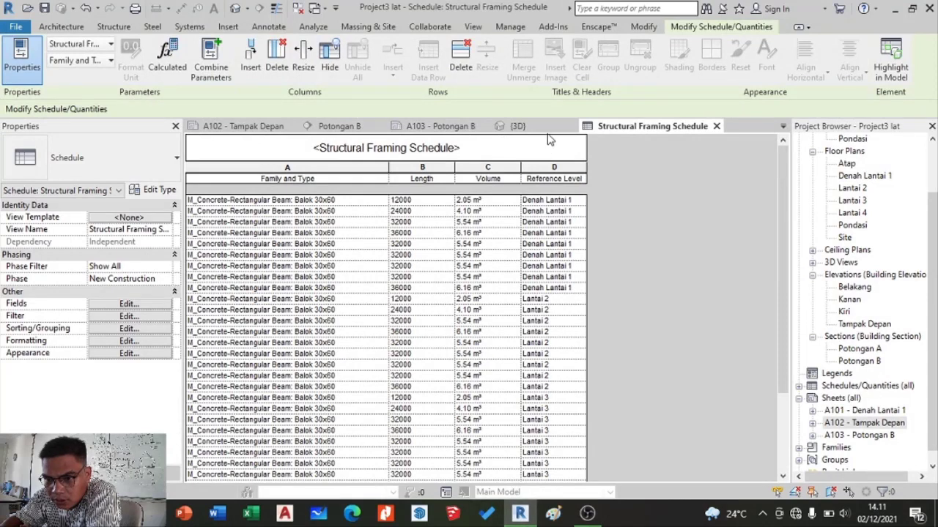
Step: Select several Lantai 4 perimeter beams in the 3D view, compare their properties, and clear the selection
left_click(539, 126)
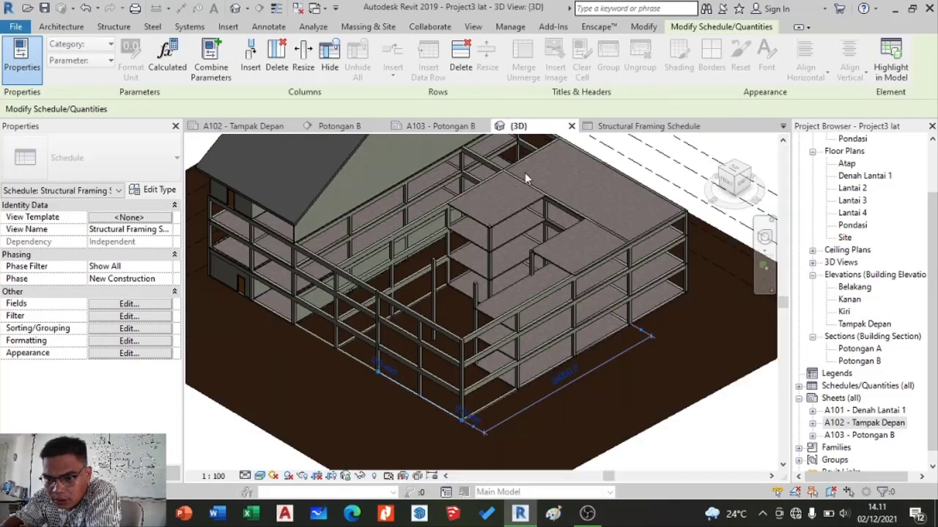
left_click(493, 320)
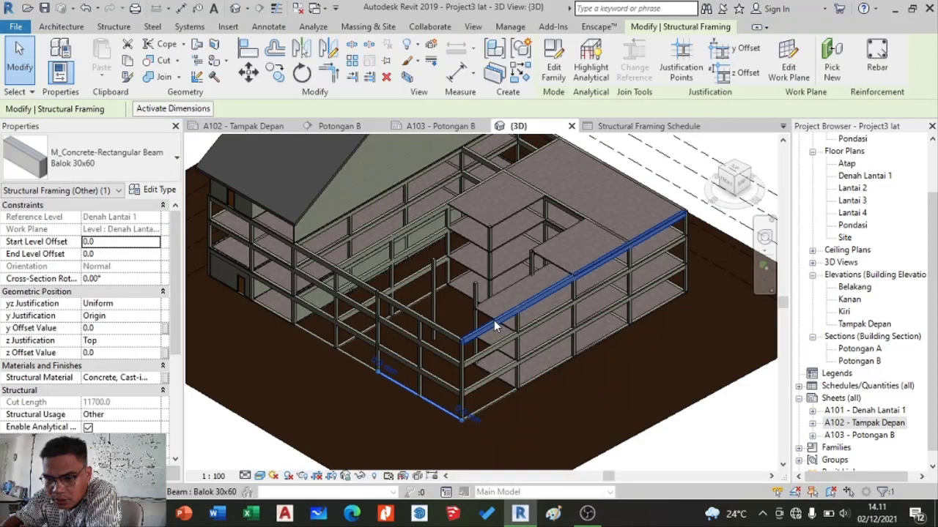
left_click(496, 321)
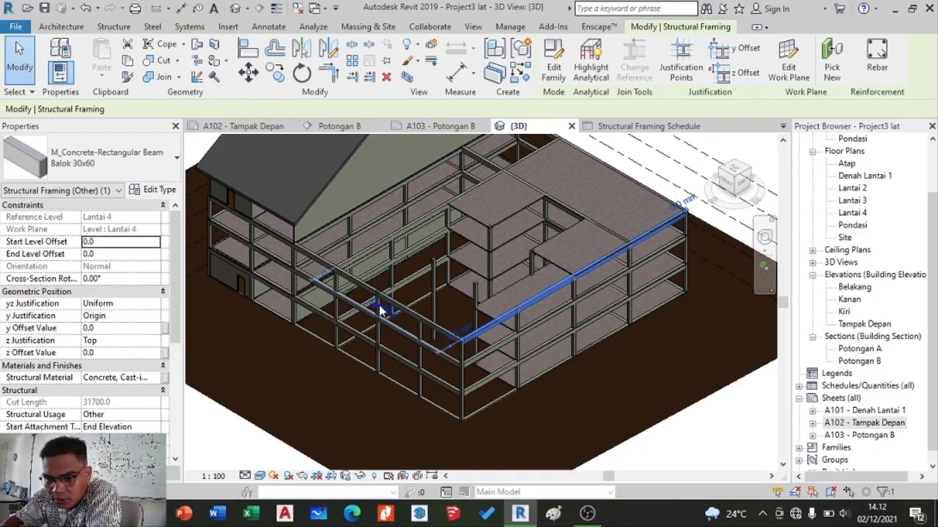
left_click(401, 309)
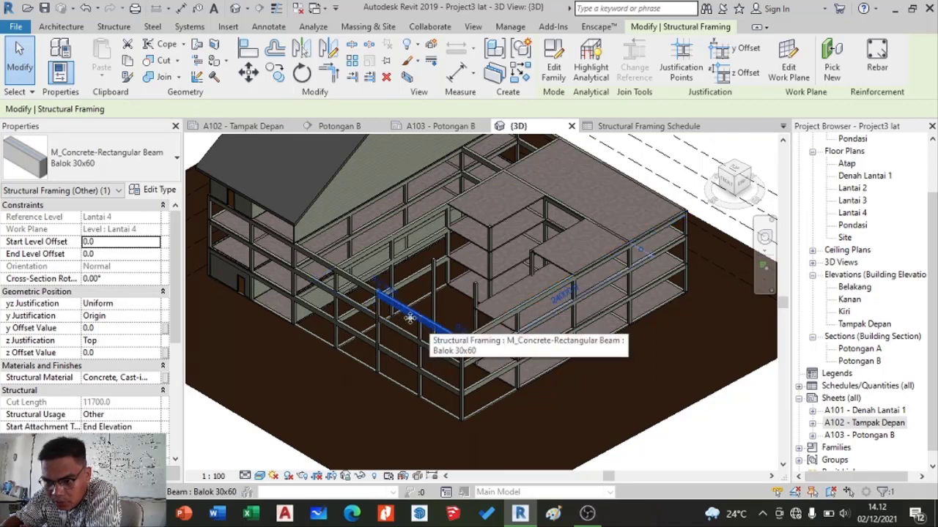
left_click(359, 288)
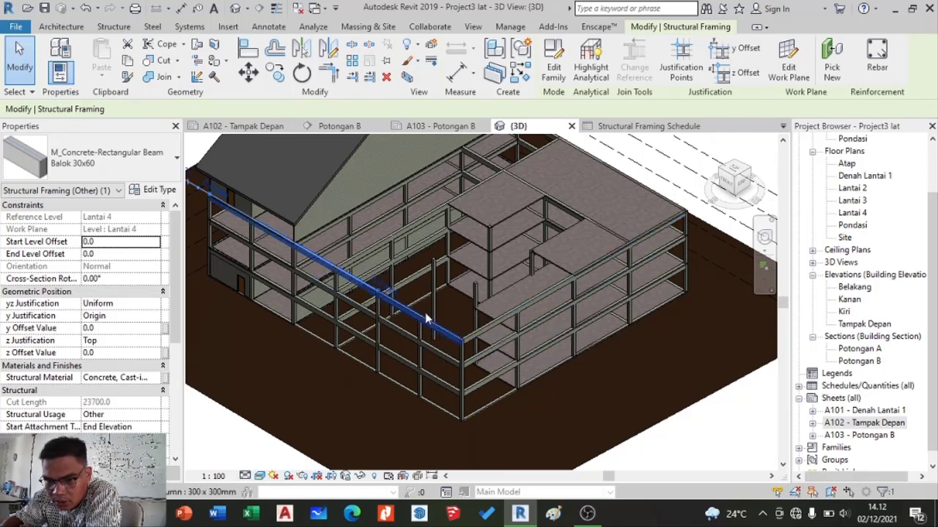
scroll(428, 311, "down", 3)
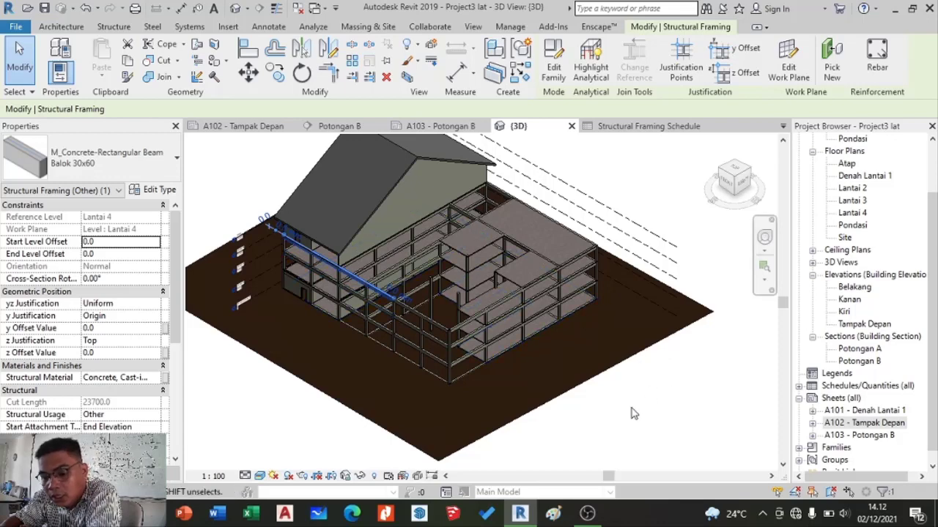
key("Escape")
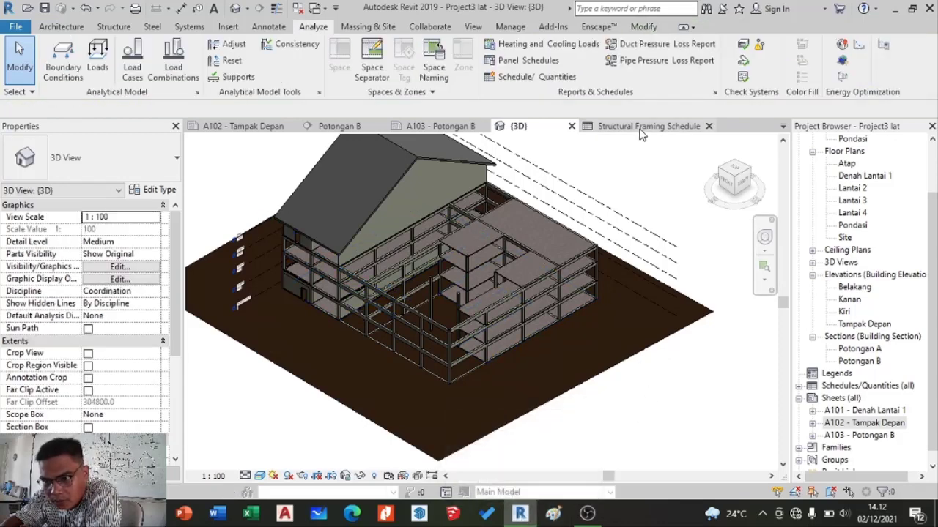
Step: Return to the Structural Framing Schedule and examine the beams' volumes and reference levels across all rows
left_click(663, 125)
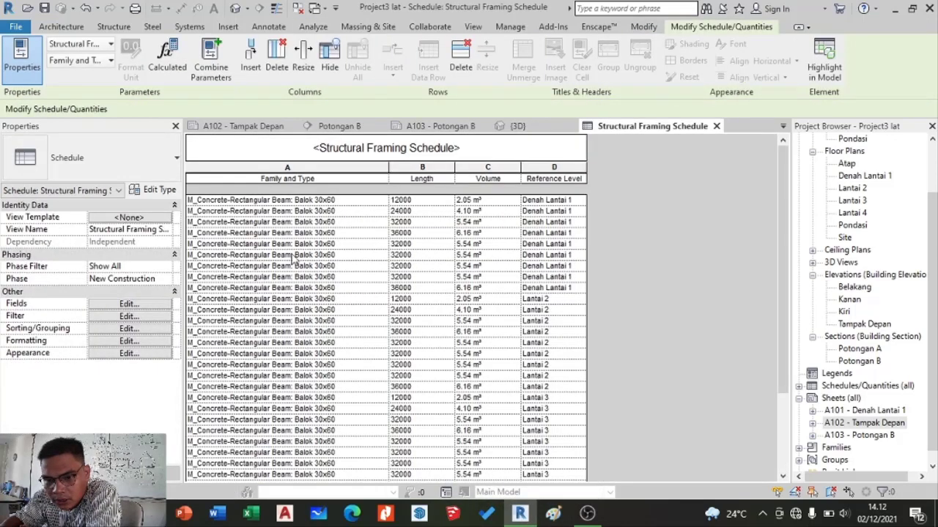
scroll(258, 290, "down", 3)
scroll(258, 289, "up", 3)
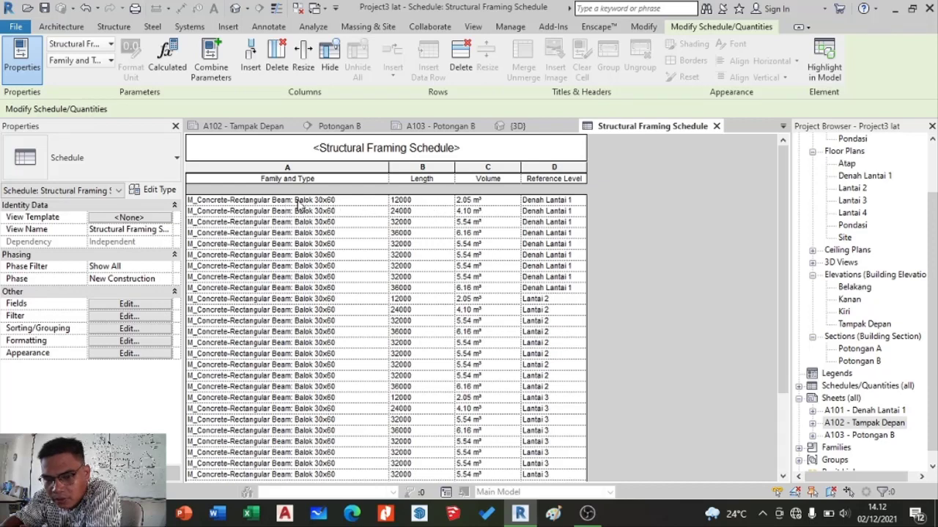
left_click(469, 202)
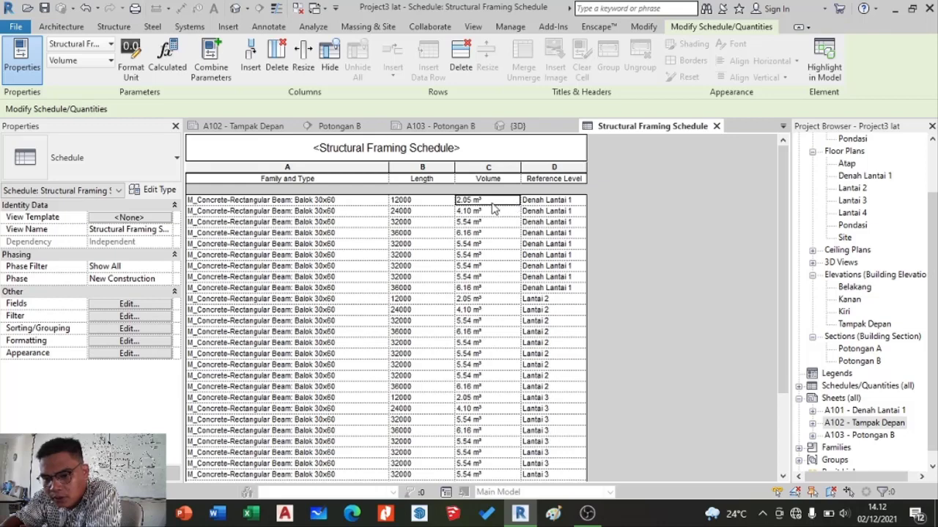
scroll(493, 209, "down", 5)
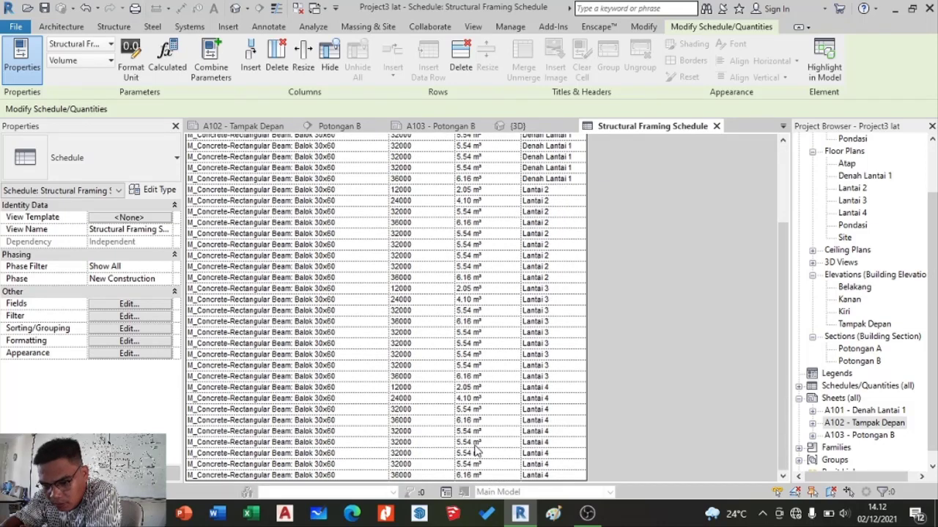
scroll(498, 432, "up", 5)
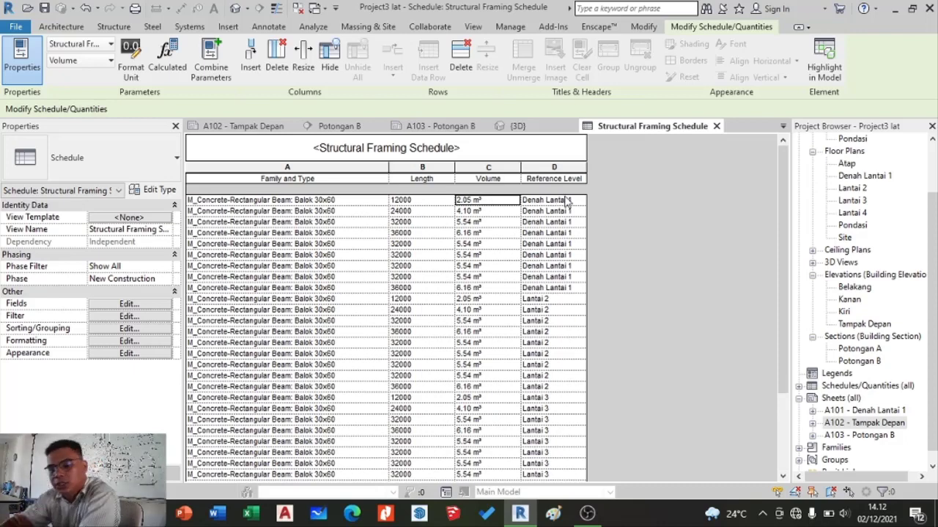
scroll(561, 293, "down", 5)
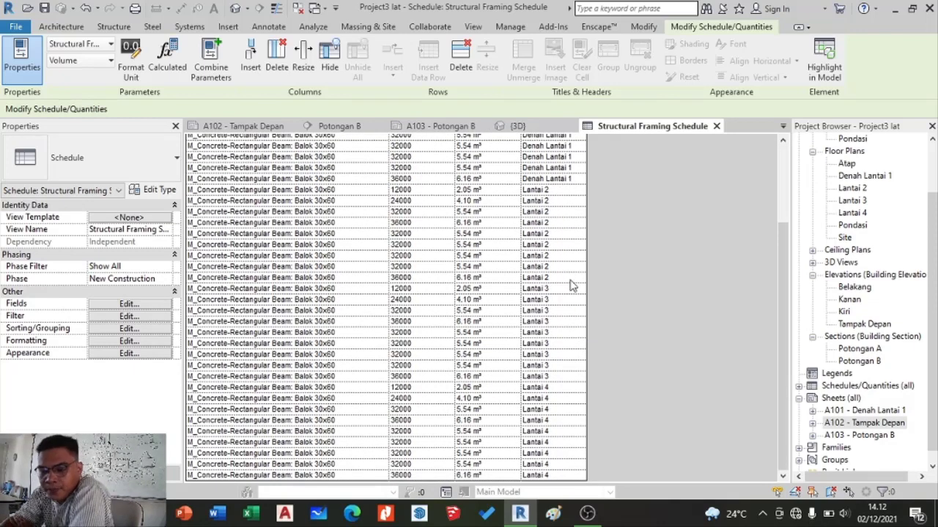
scroll(527, 279, "up", 5)
scroll(469, 264, "down", 5)
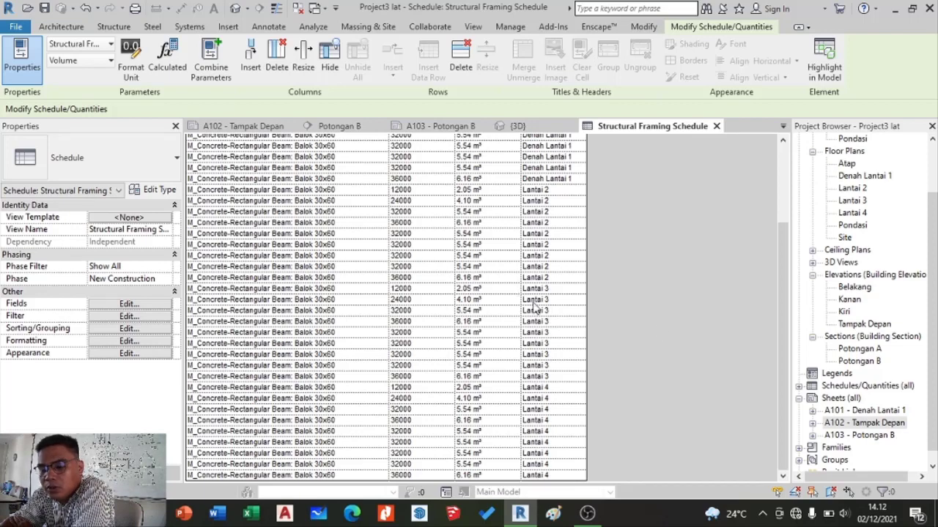
Step: Sort the schedule by Reference Level in ascending order and add a footer showing totals only for each level
scroll(534, 302, "up", 5)
scroll(533, 299, "down", 5)
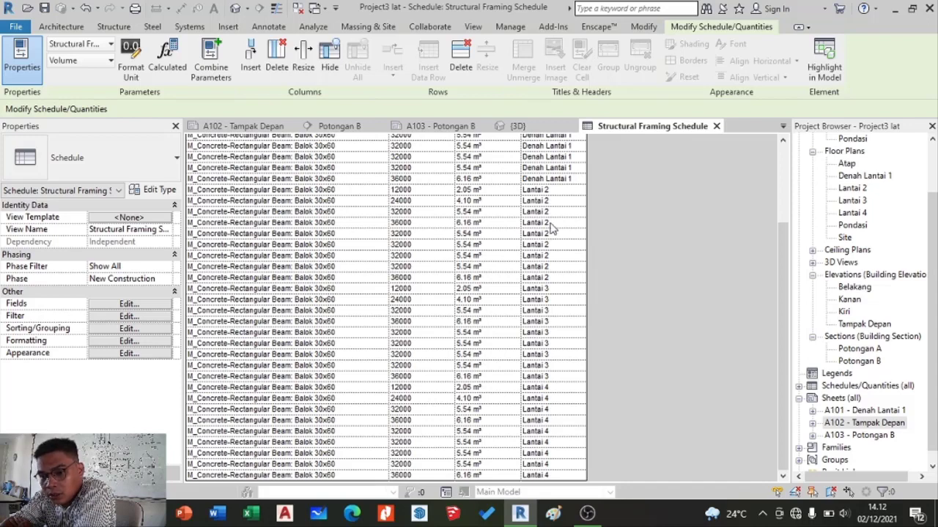
scroll(534, 211, "up", 2)
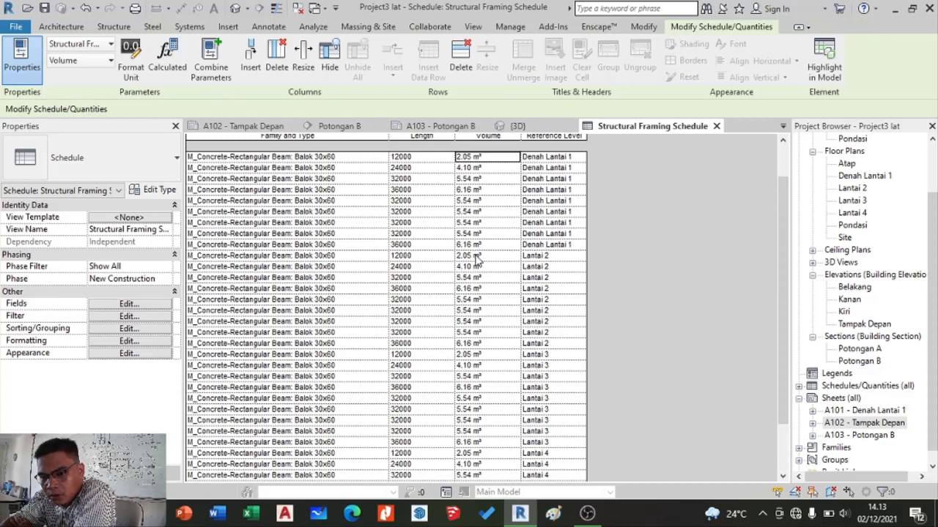
scroll(477, 256, "up", 1)
scroll(479, 258, "down", 3)
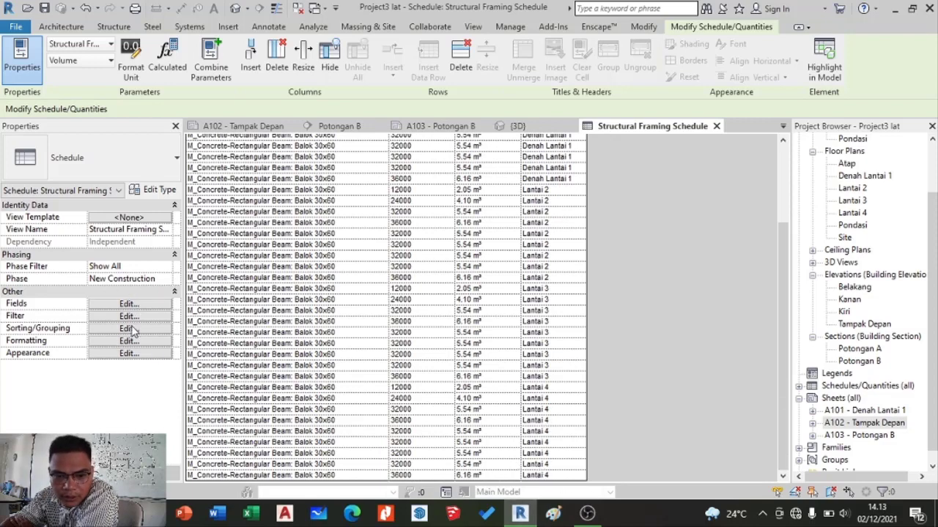
left_click(139, 333)
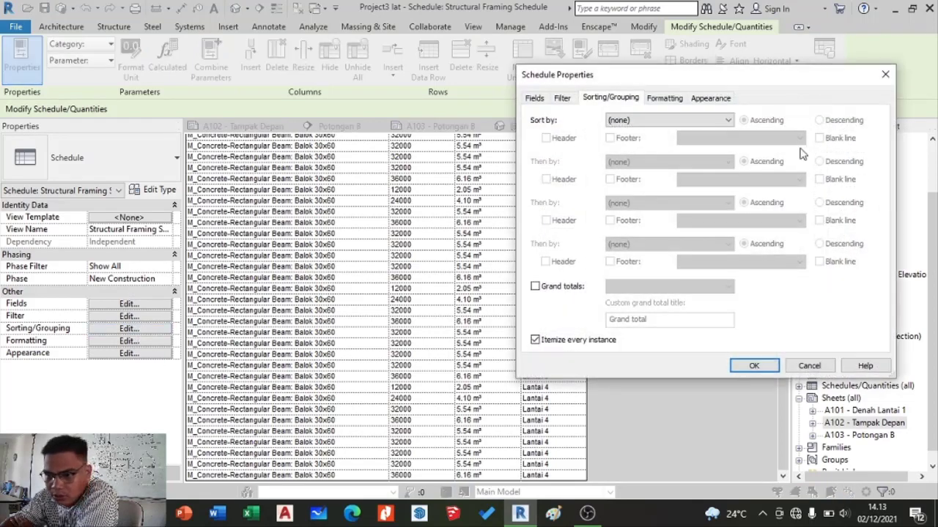
left_click(717, 120)
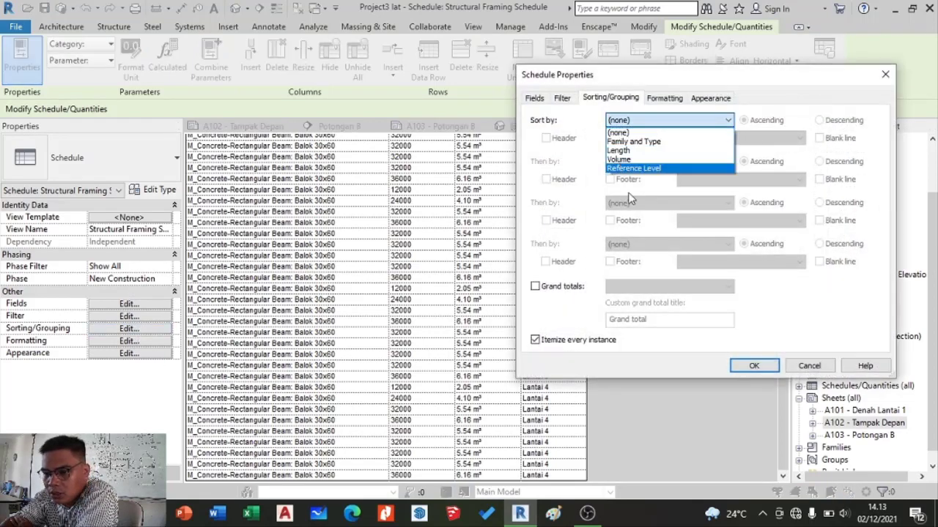
left_click(639, 168)
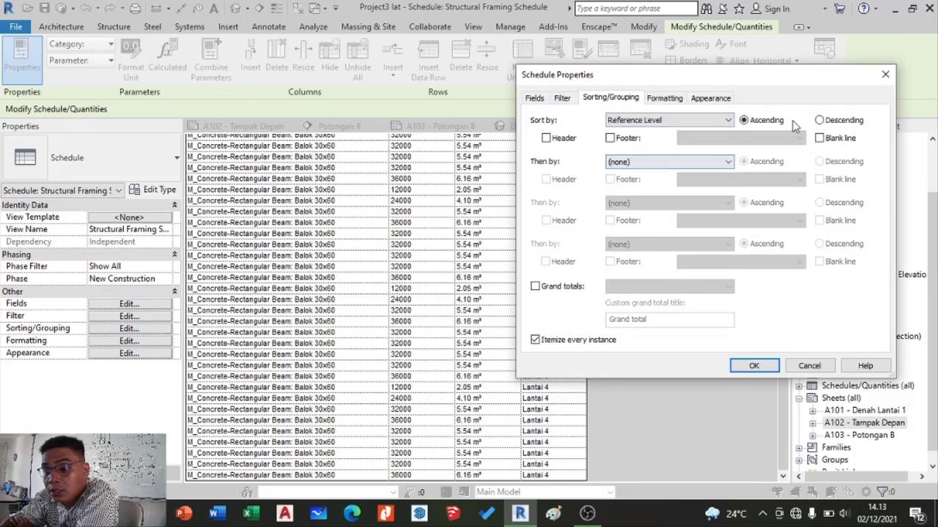
left_click(611, 138)
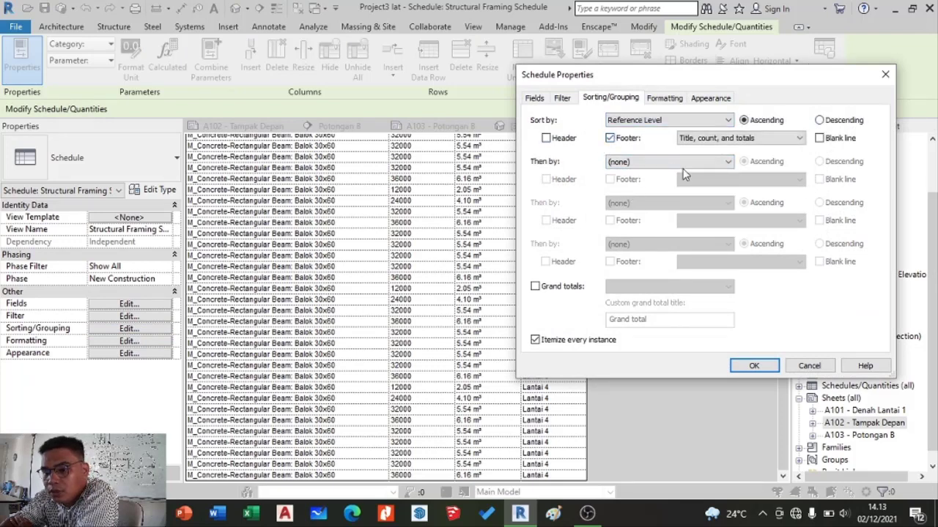
left_click(754, 140)
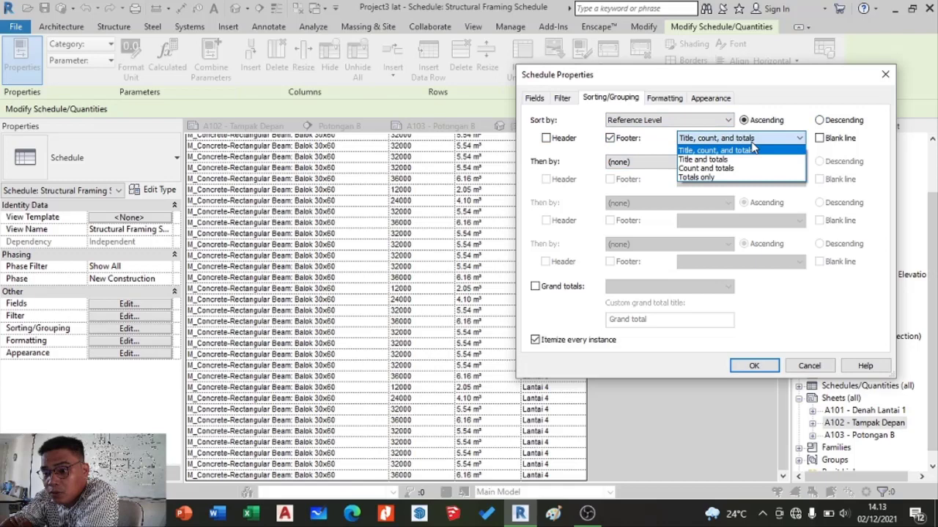
left_click(725, 177)
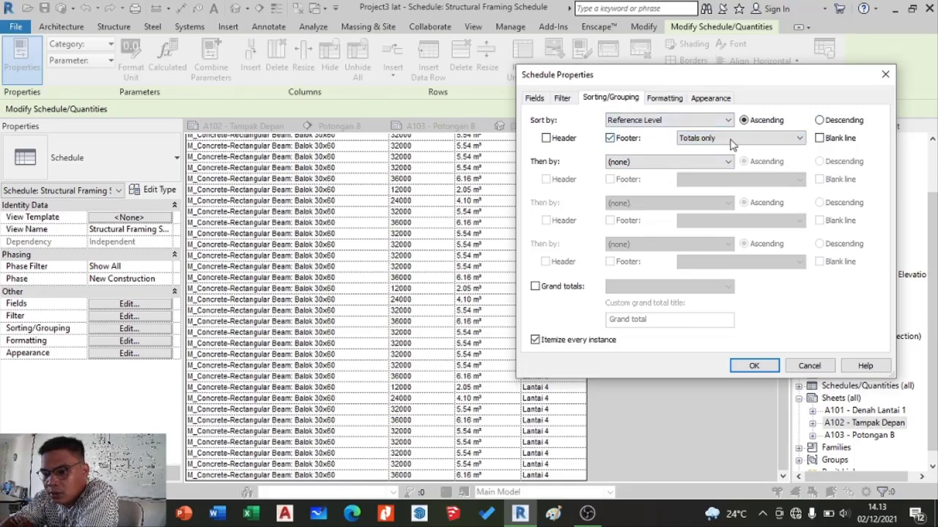
Step: Enable grand totals for the schedule, showing totals only
left_click(535, 288)
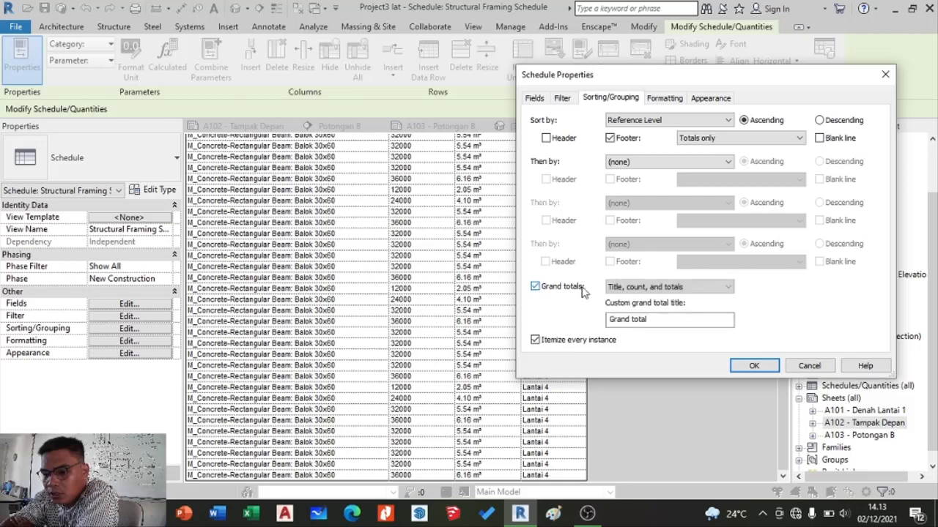
left_click(681, 289)
left_click(637, 326)
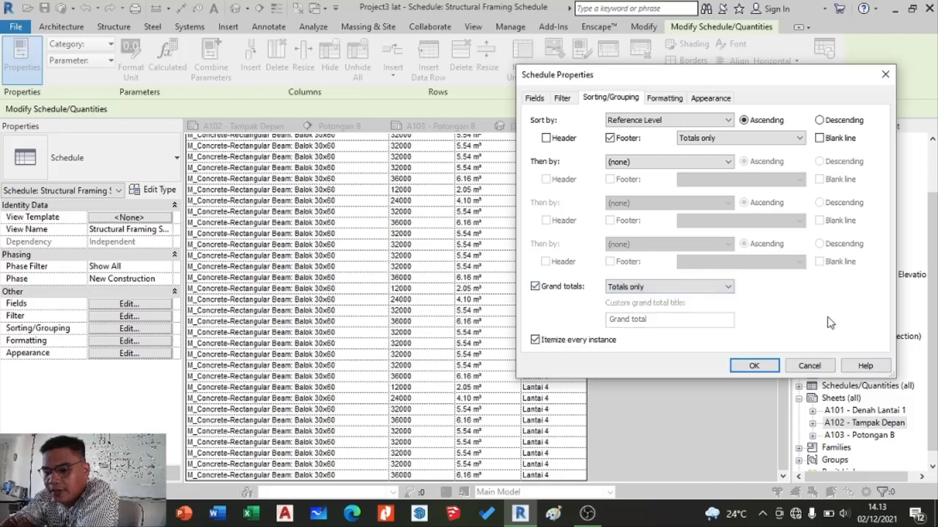
Step: Format the Volume field to calculate totals and apply the schedule properties
left_click(662, 99)
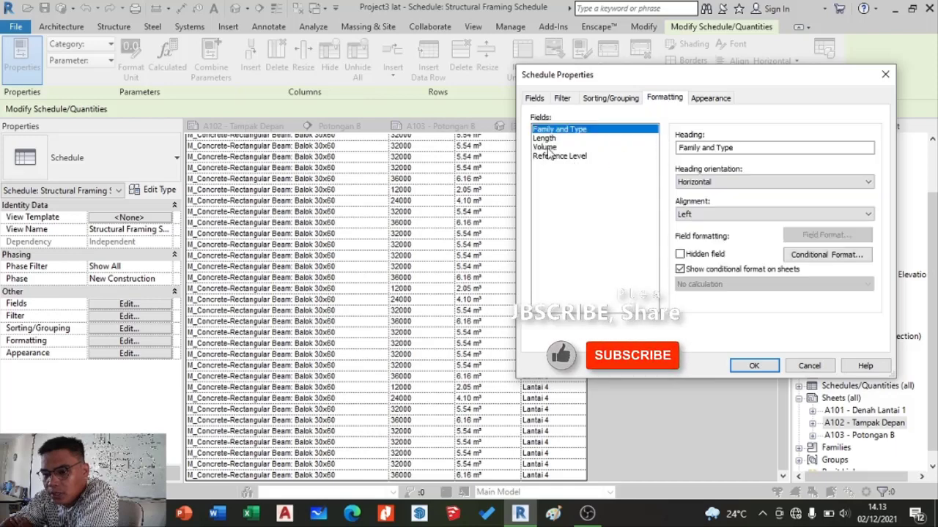
left_click(619, 98)
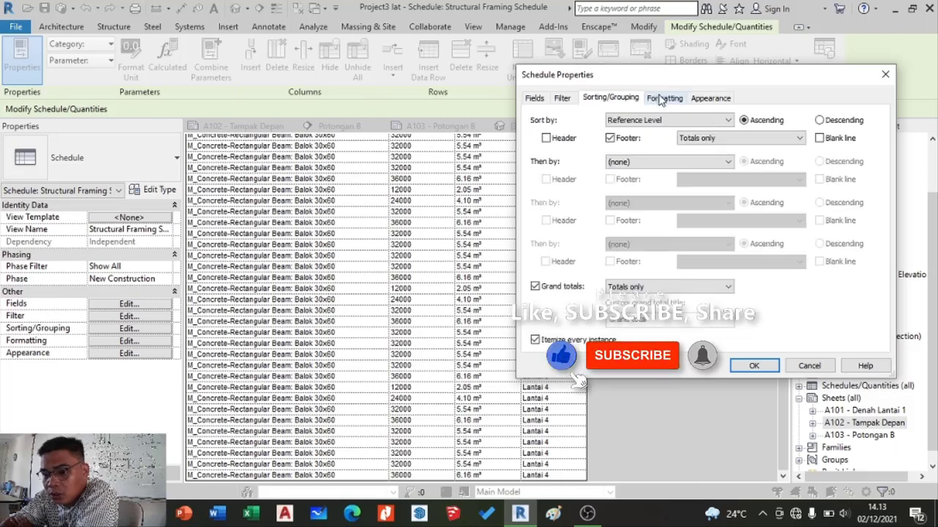
left_click(664, 98)
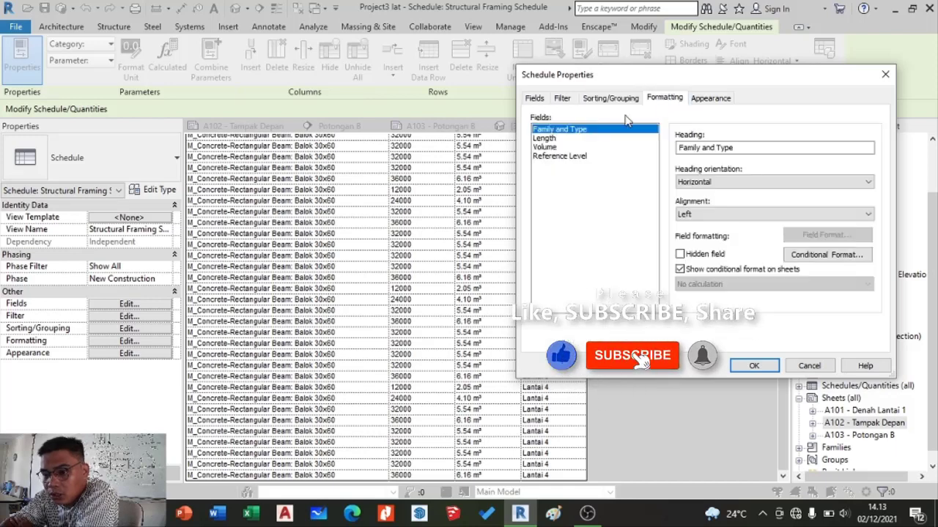
left_click(546, 148)
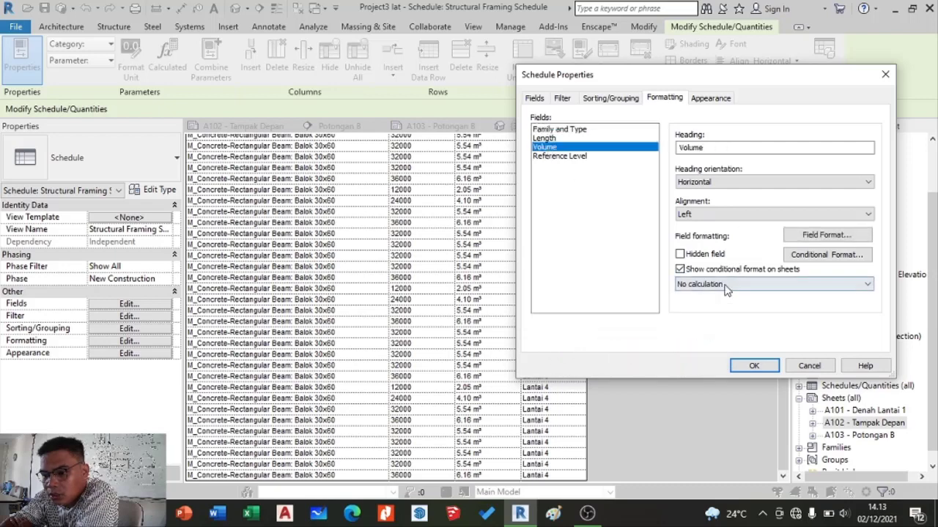
left_click(723, 285)
left_click(820, 305)
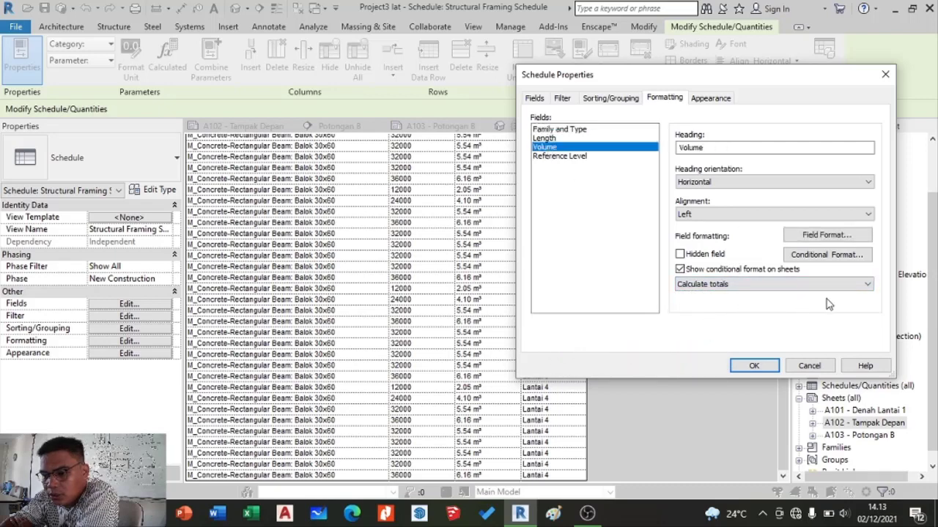
left_click(762, 367)
Step: Examine the beam volume subtotals for each level and the grand total at the end of the schedule
scroll(463, 295, "up", 3)
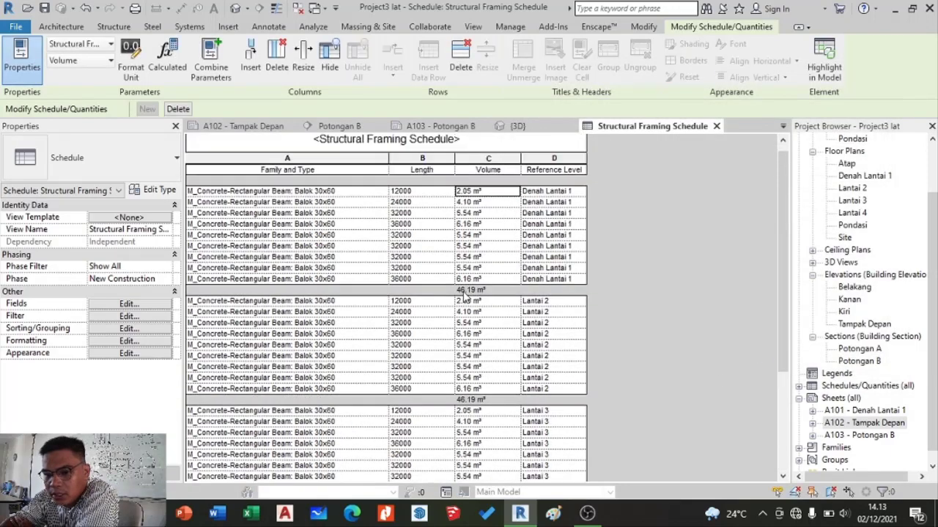
scroll(475, 274, "down", 1)
scroll(483, 265, "down", 3)
scroll(489, 260, "up", 4)
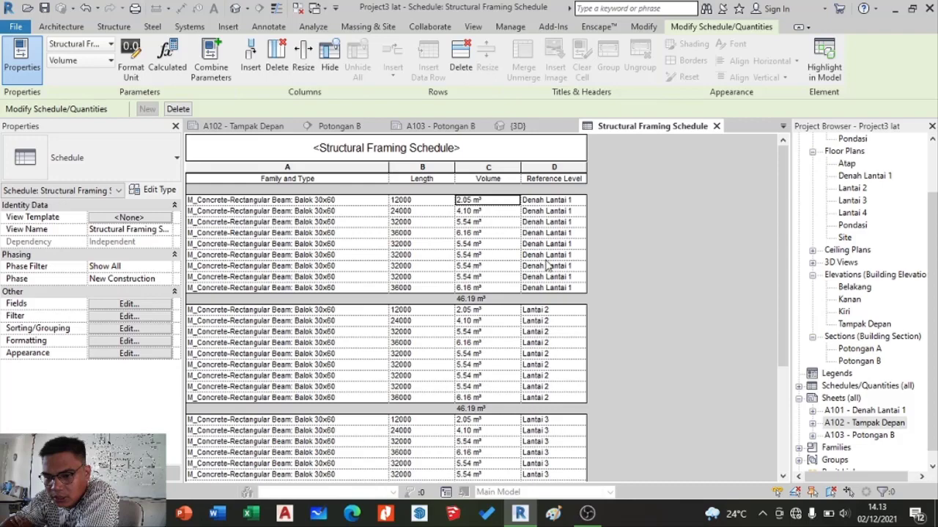
scroll(548, 264, "down", 3)
scroll(533, 290, "down", 2)
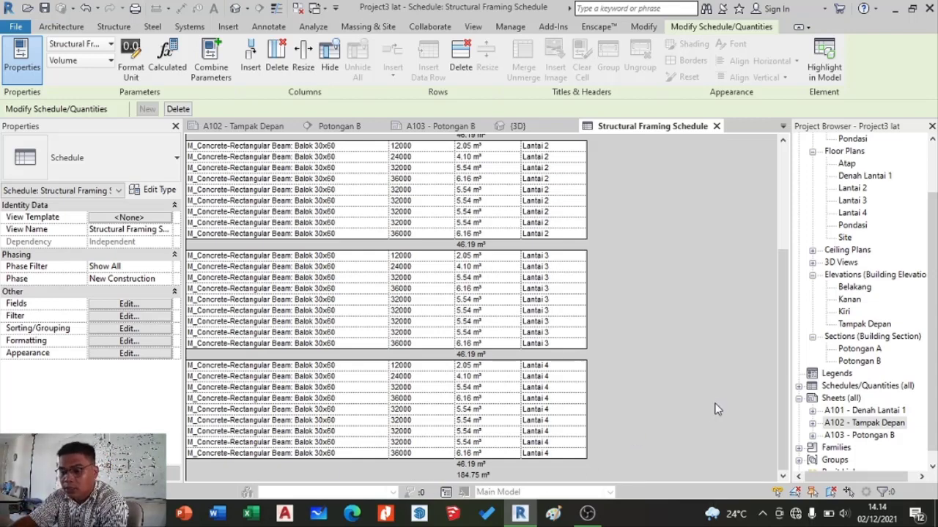
scroll(553, 245, "up", 5)
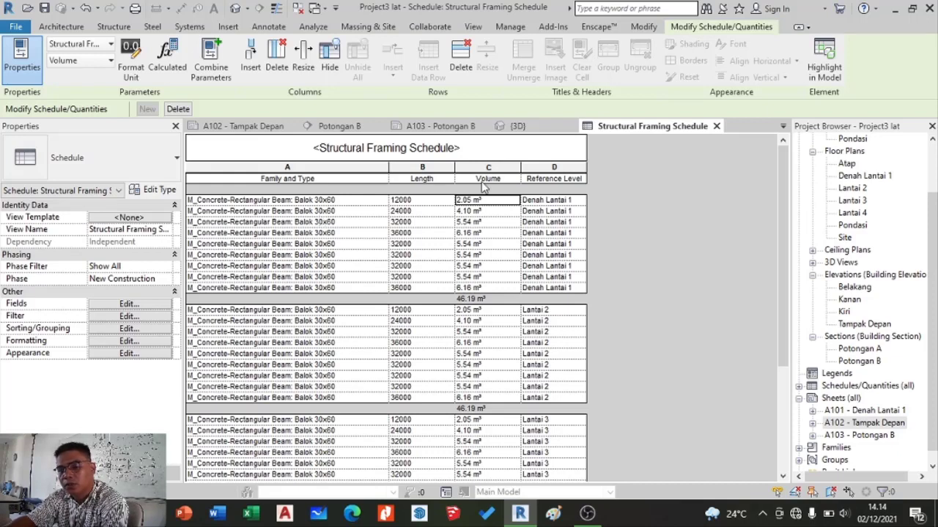
Step: Rename the schedule title to "Tabel Kubikasi Balok"
double_click(497, 152)
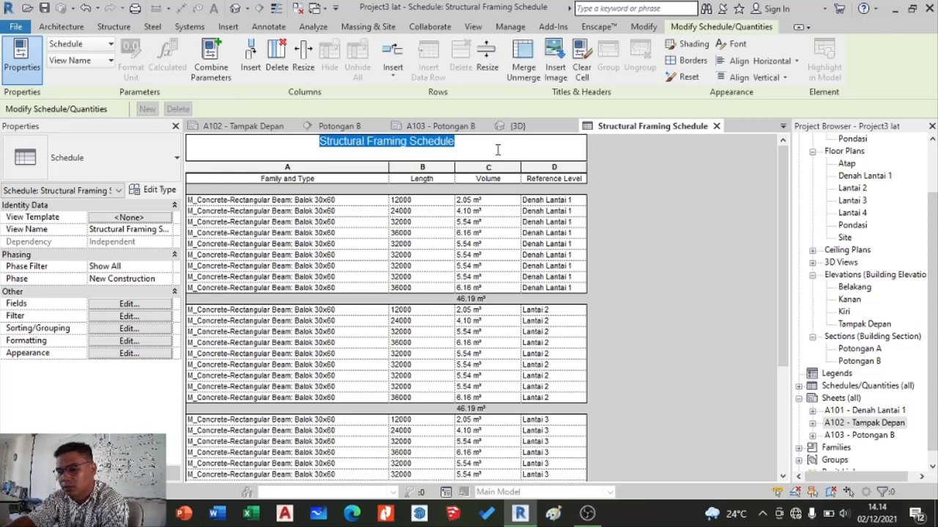
left_click(687, 220)
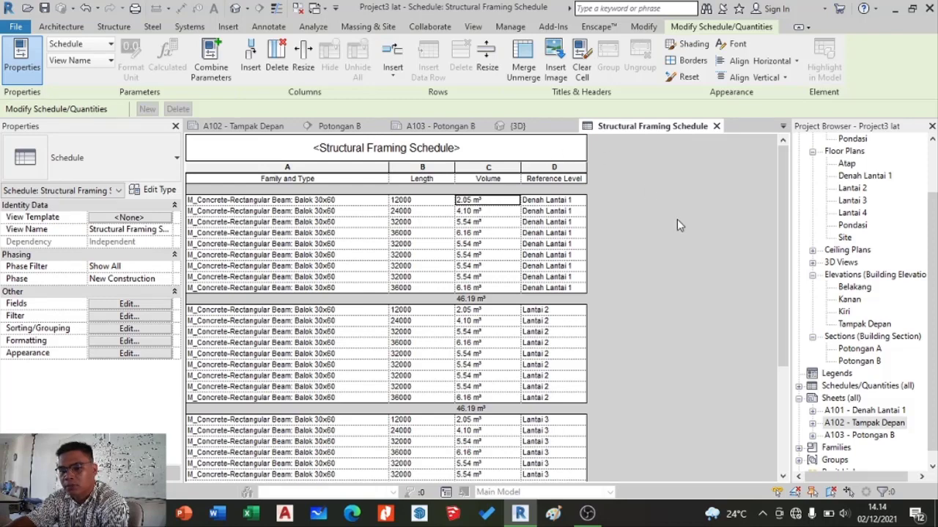
left_click(488, 153)
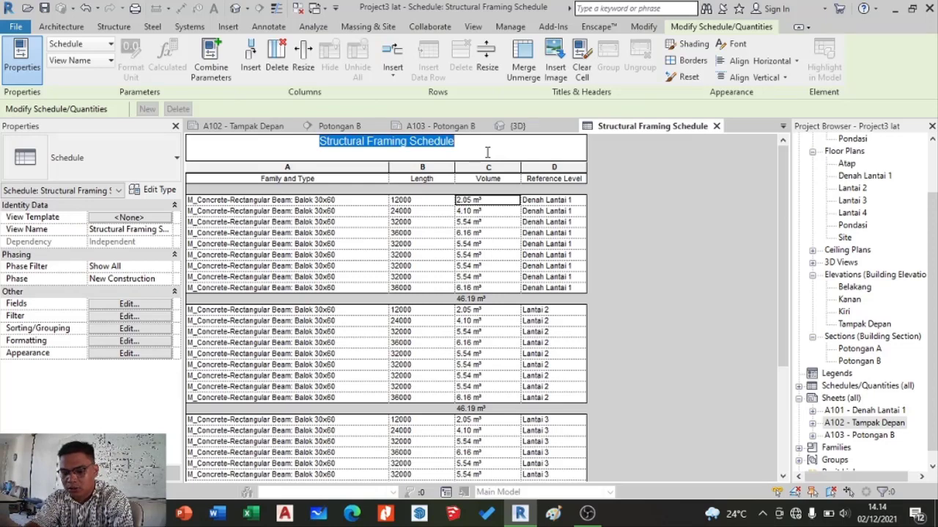
key("BackSpace")
type("Da")
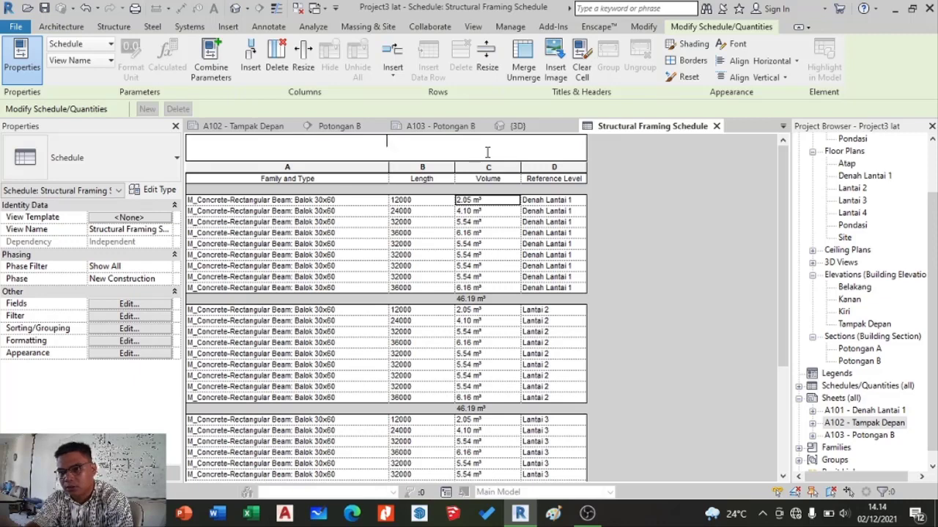
type("T")
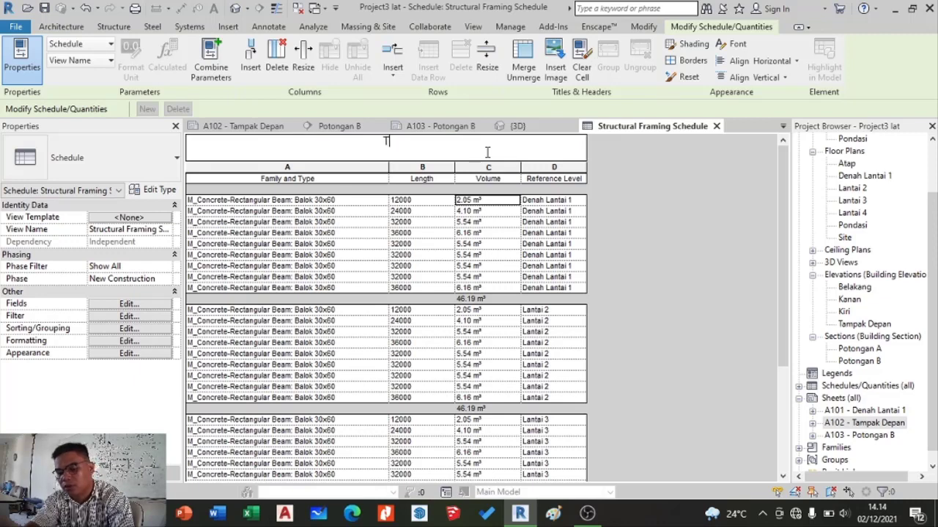
type("abel ")
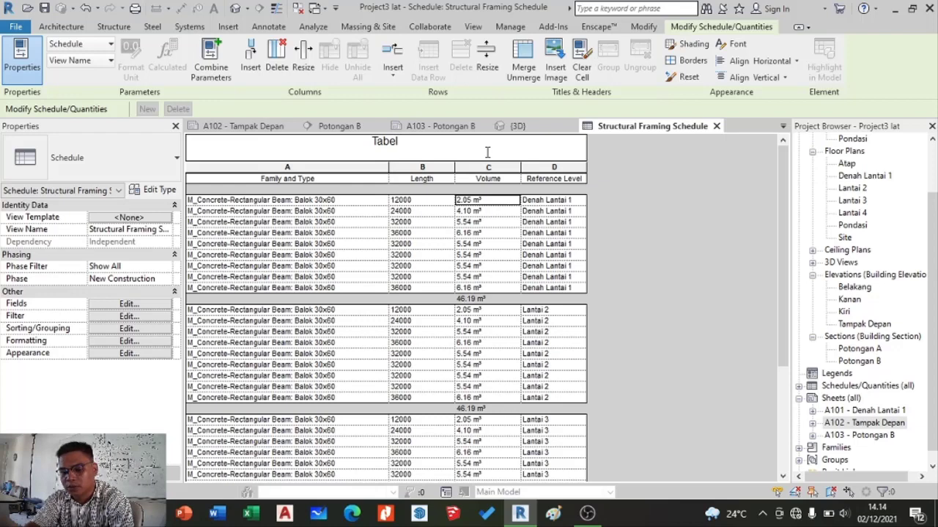
type("Dim")
key("BackSpace")
key("BackSpace")
key("BackSpace")
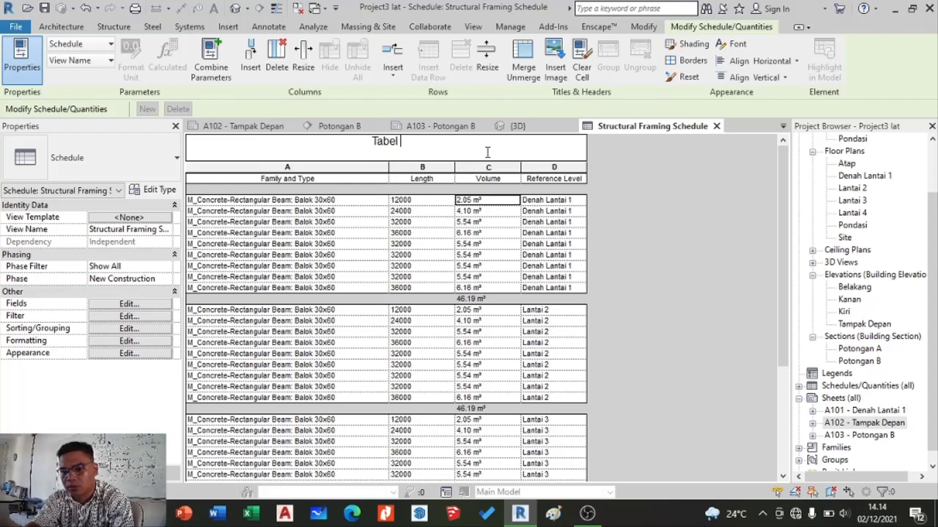
type("Kubikas")
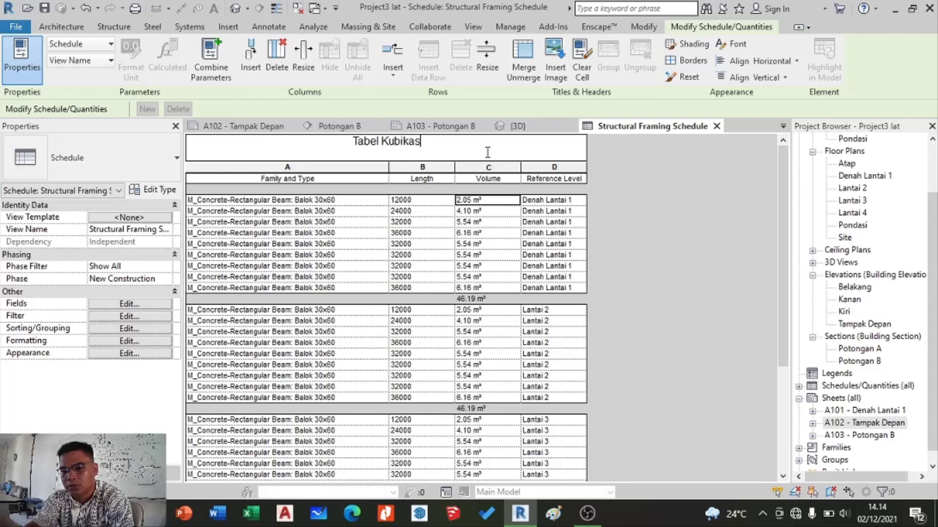
type("i Balok")
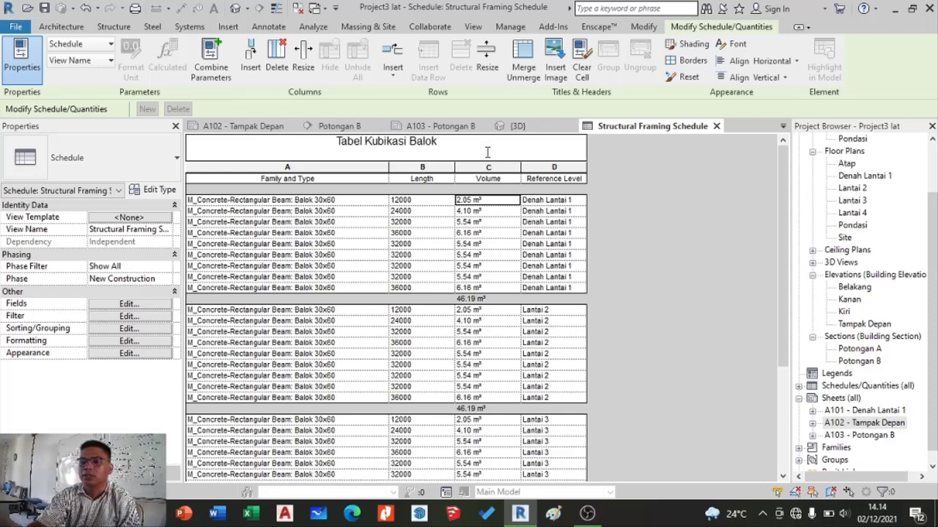
left_click(726, 264)
Step: Expand Schedules/Quantities in the project browser and locate the Tabel Kubikasi Balok schedule
scroll(822, 355, "down", 1)
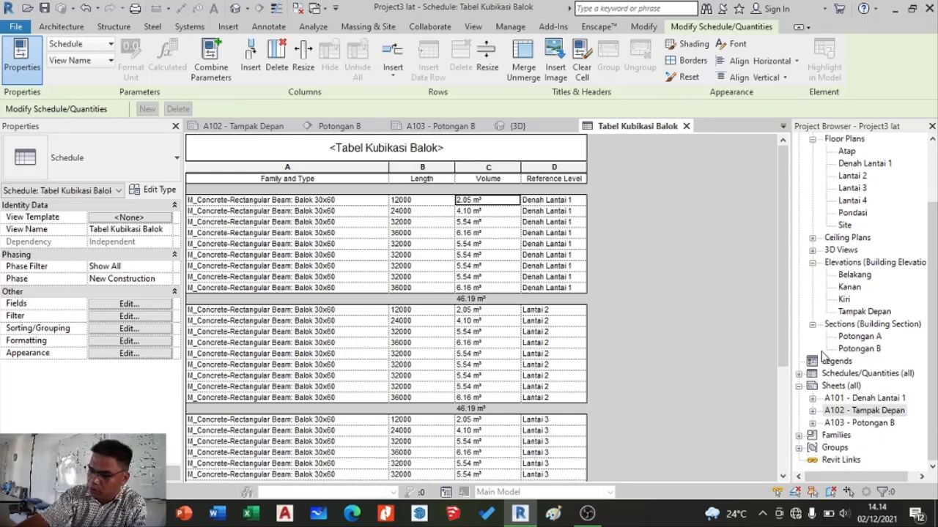
left_click(798, 373)
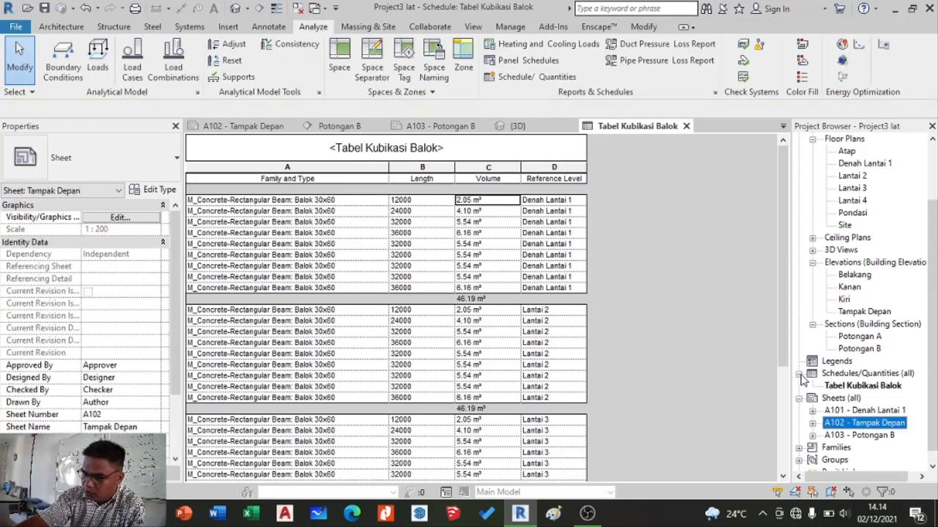
left_click(872, 388)
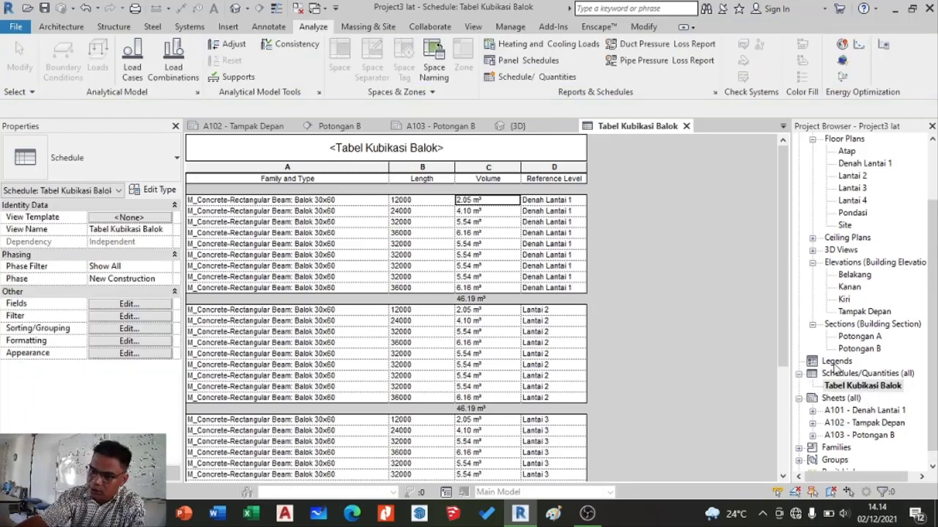
left_click(706, 342)
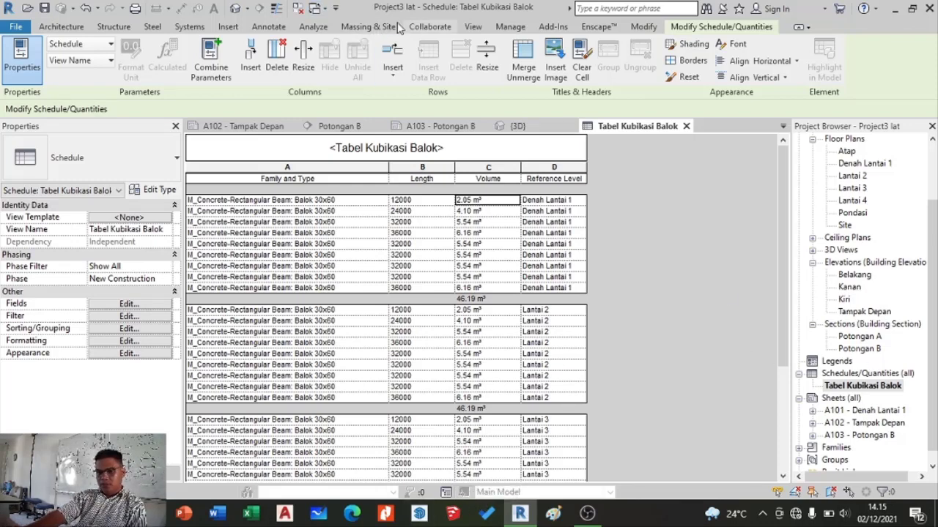
left_click(323, 30)
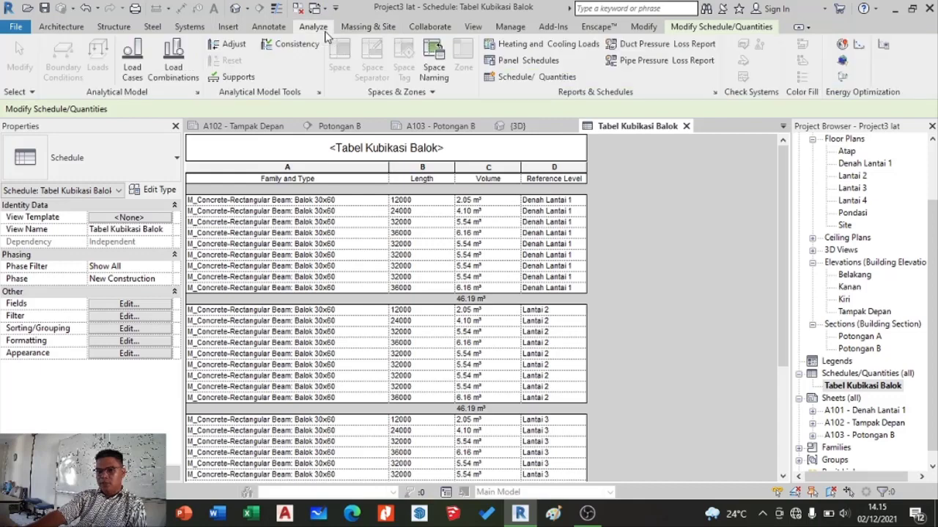
left_click(511, 77)
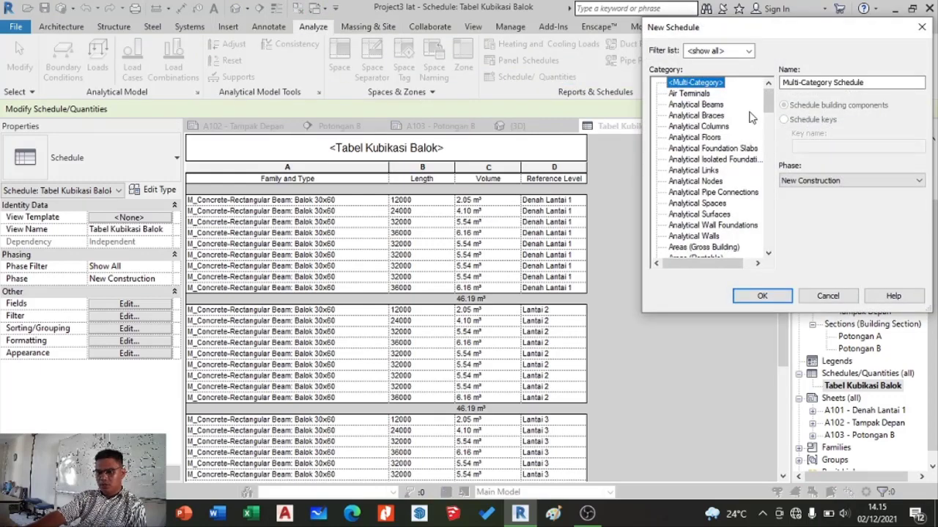
scroll(681, 179, "down", 13)
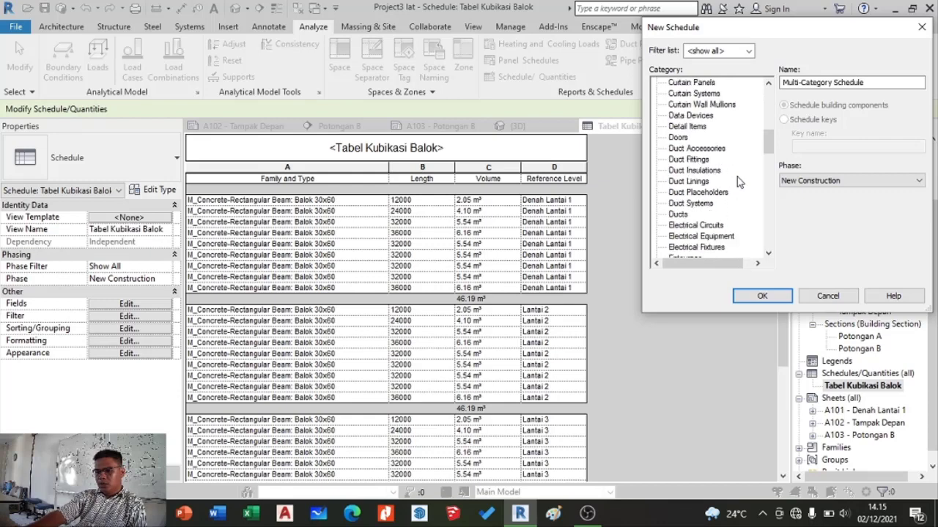
scroll(745, 195, "down", 5)
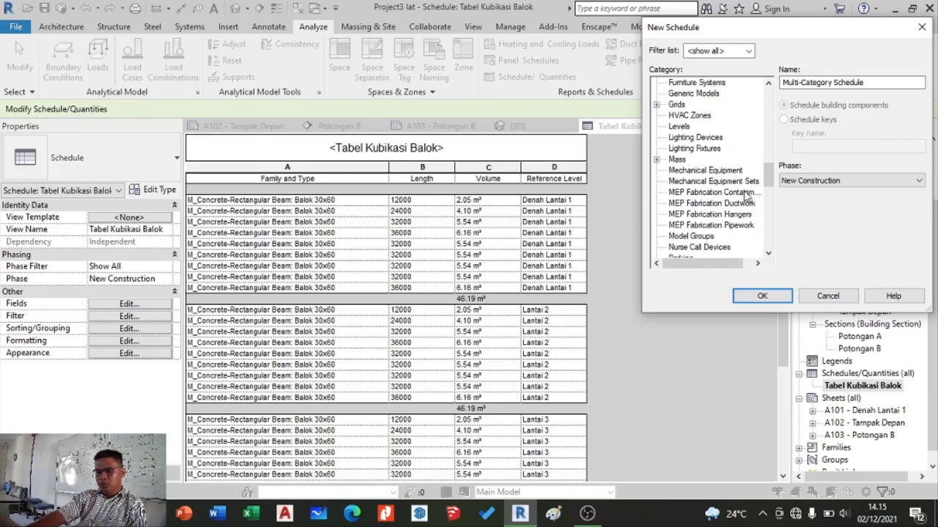
scroll(676, 218, "down", 1)
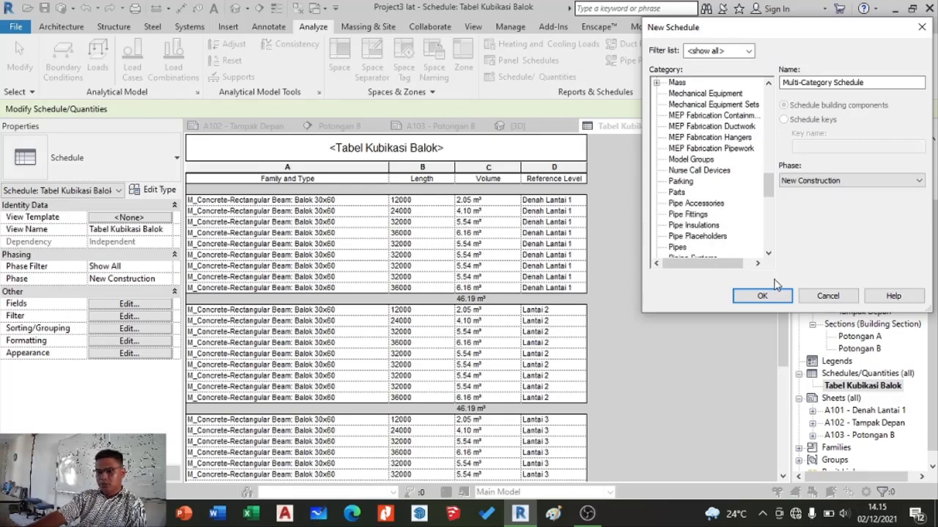
left_click(820, 297)
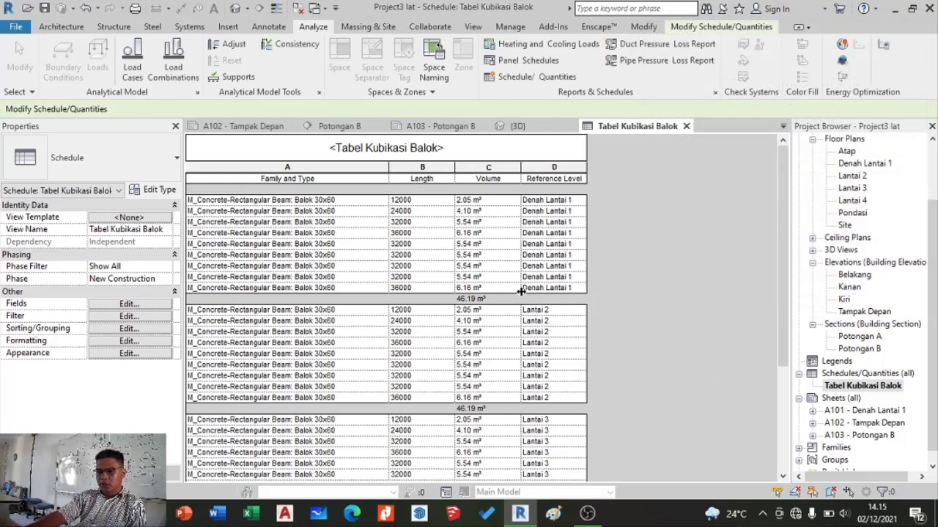
Step: Narrow the Family and Type and Length columns of the Tabel Kubikasi Balok schedule
scroll(460, 388, "down", 2)
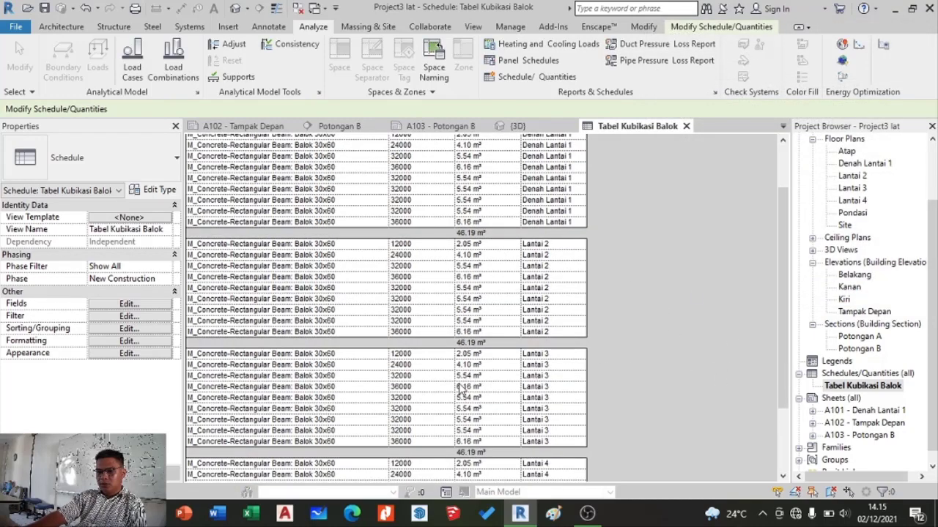
scroll(460, 388, "up", 3)
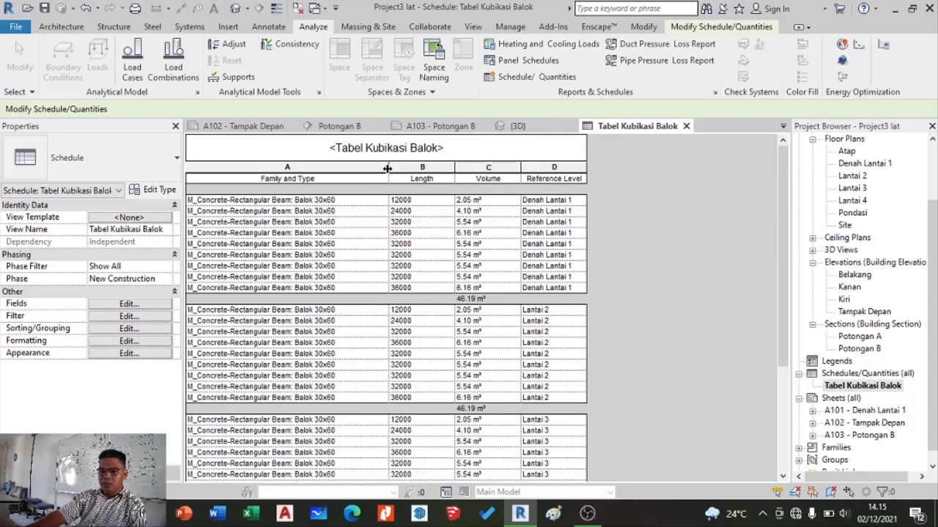
left_click_drag(387, 169, 357, 169)
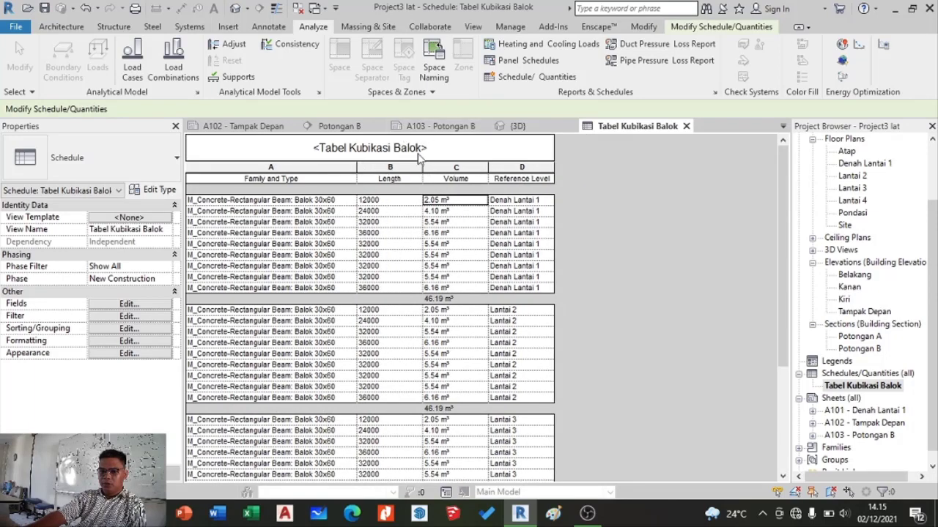
left_click_drag(425, 169, 408, 169)
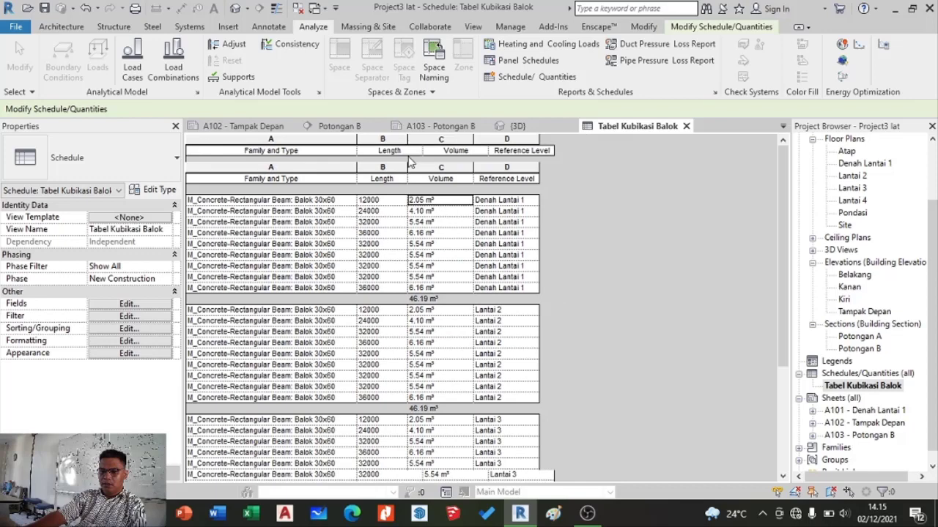
Step: Open the {3D} view and examine the building's beams and columns on the upper floors
left_click(515, 126)
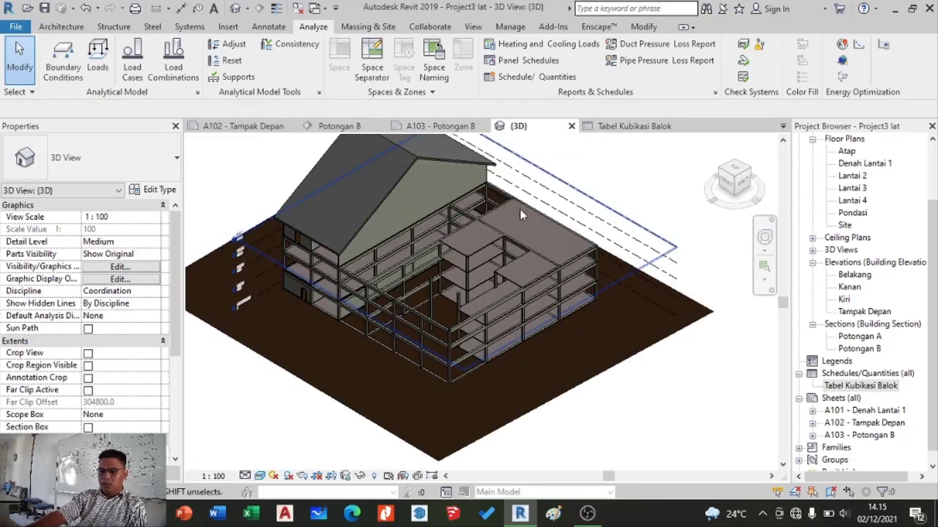
scroll(489, 280, "up", 4)
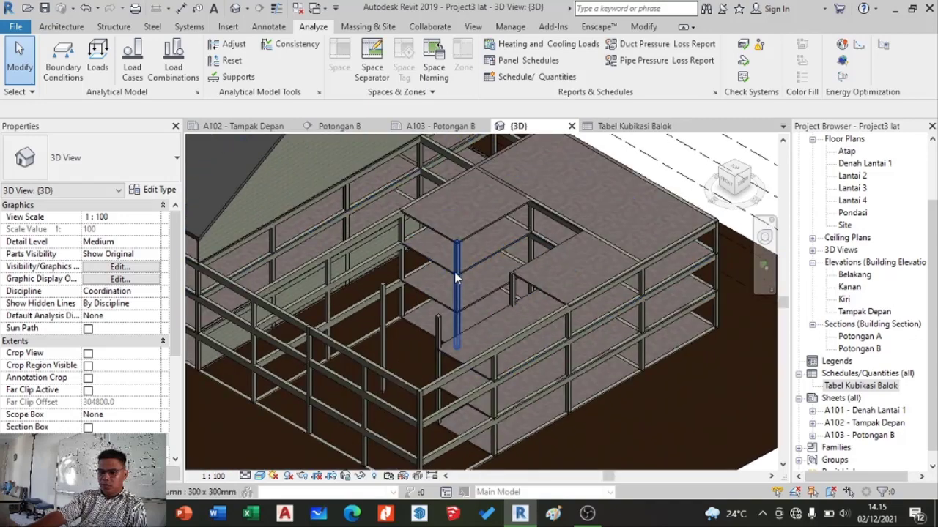
scroll(454, 273, "down", 4)
scroll(503, 293, "down", 3)
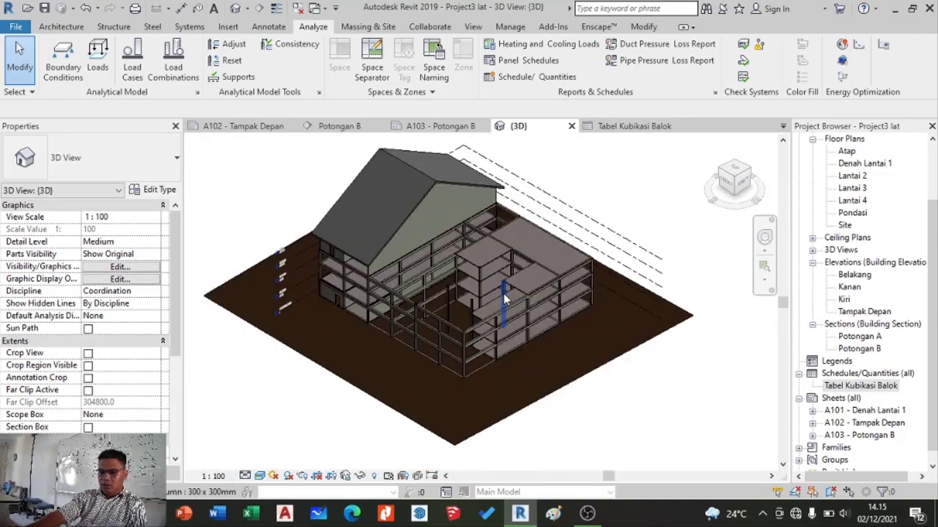
scroll(512, 304, "up", 4)
scroll(285, 277, "up", 4)
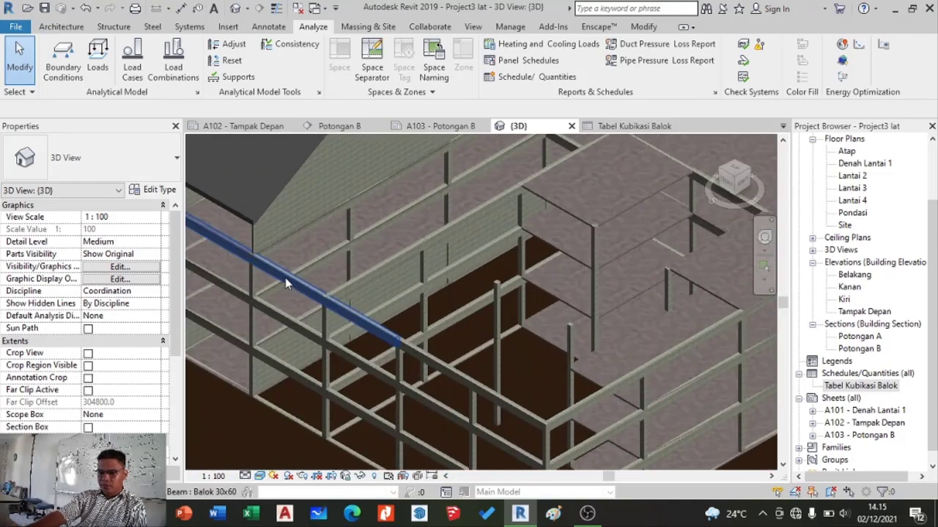
Step: Try to copy the Lantai 4 Balok 30x60 beam and paste it aligned to level Lantai 4
left_click(341, 293)
scroll(386, 289, "down", 5)
scroll(472, 180, "up", 3)
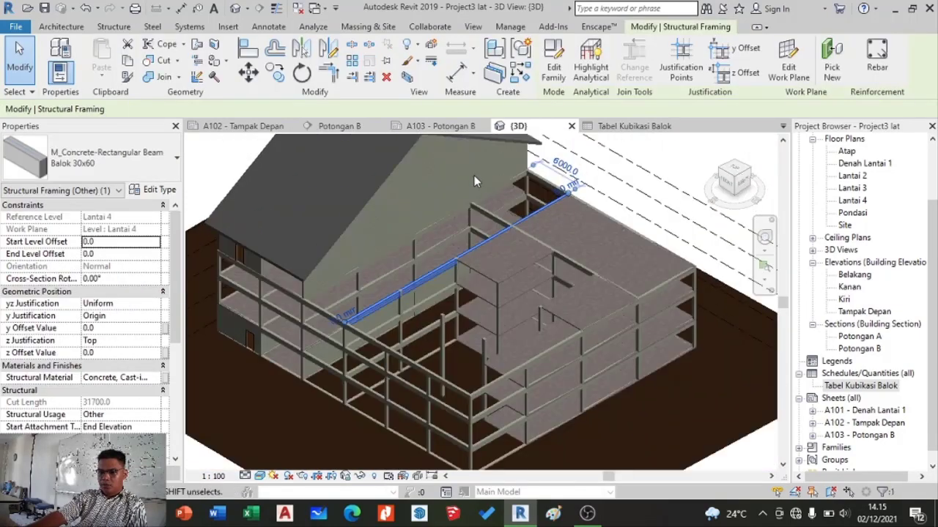
scroll(536, 217, "down", 3)
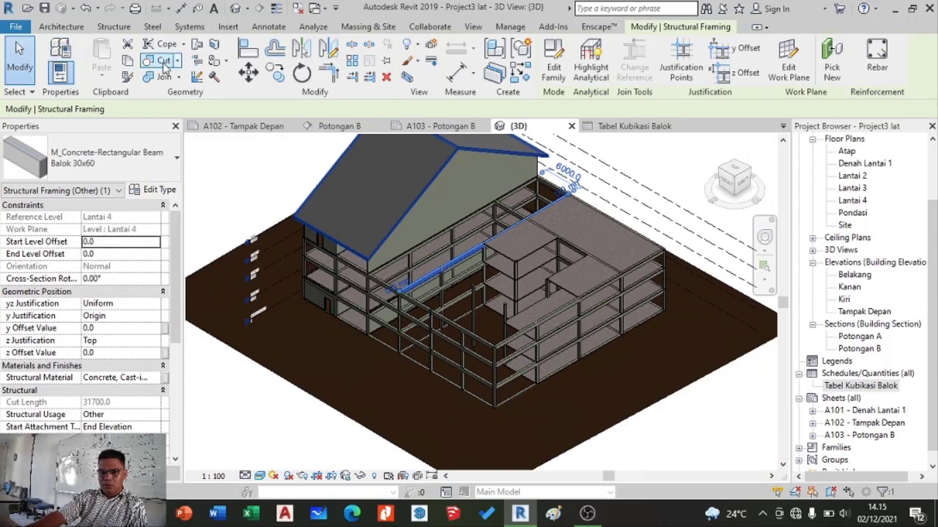
left_click(128, 61)
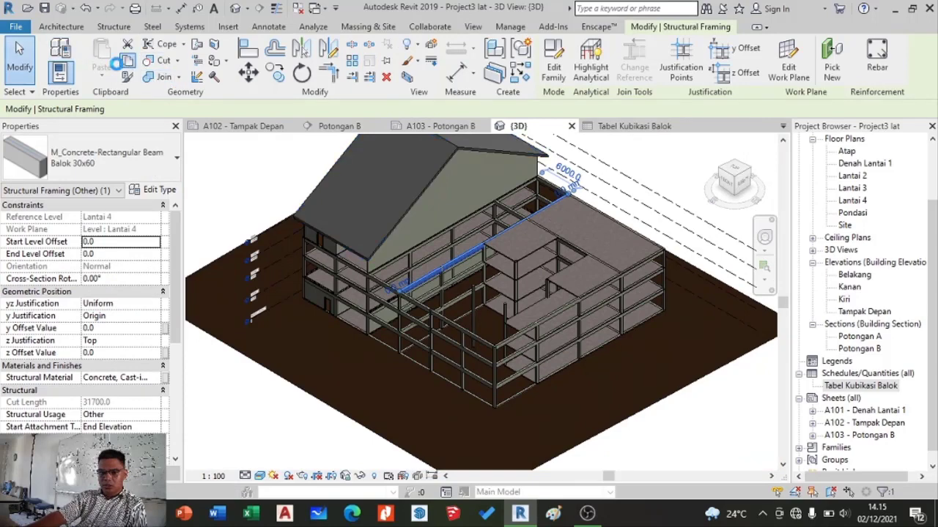
left_click(103, 82)
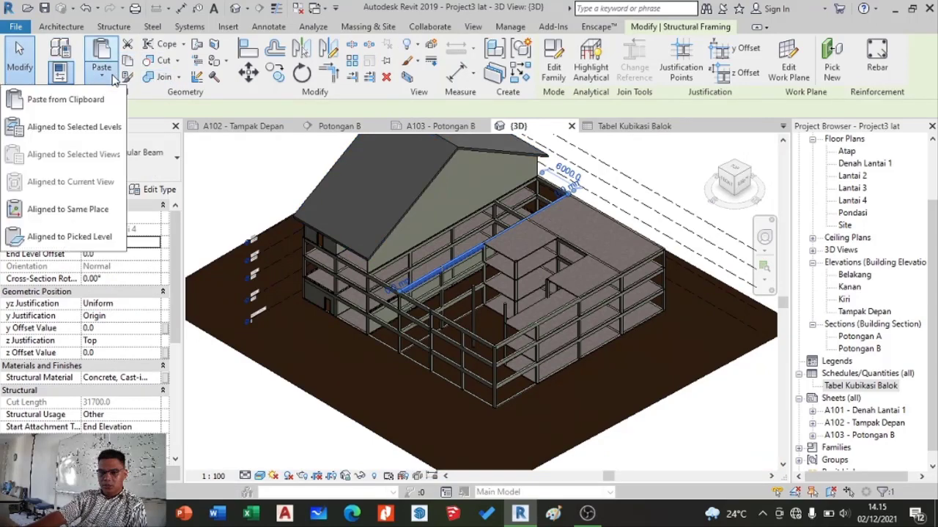
left_click(115, 136)
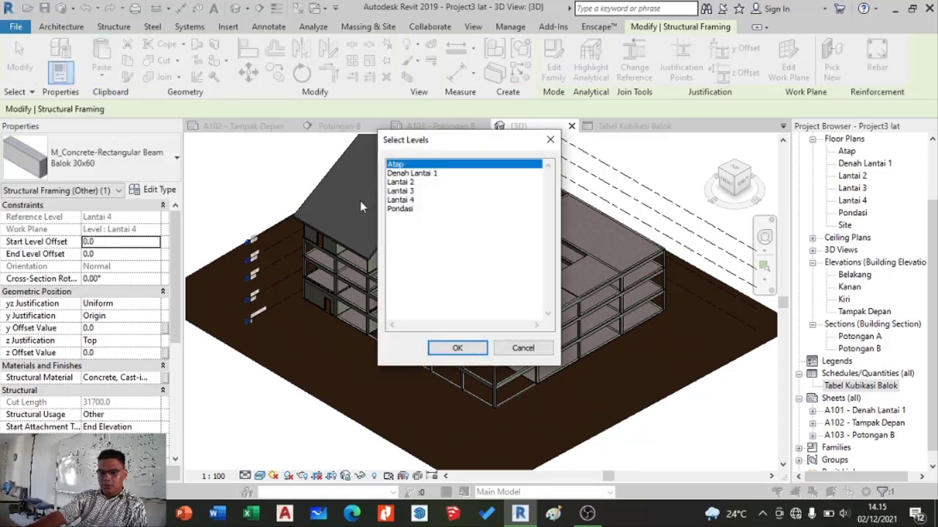
left_click(402, 192)
left_click(401, 200)
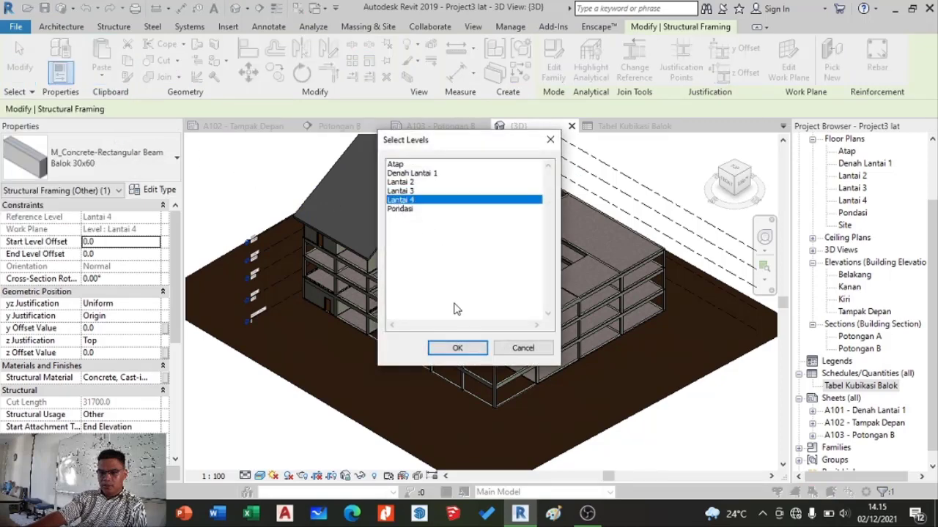
left_click(457, 348)
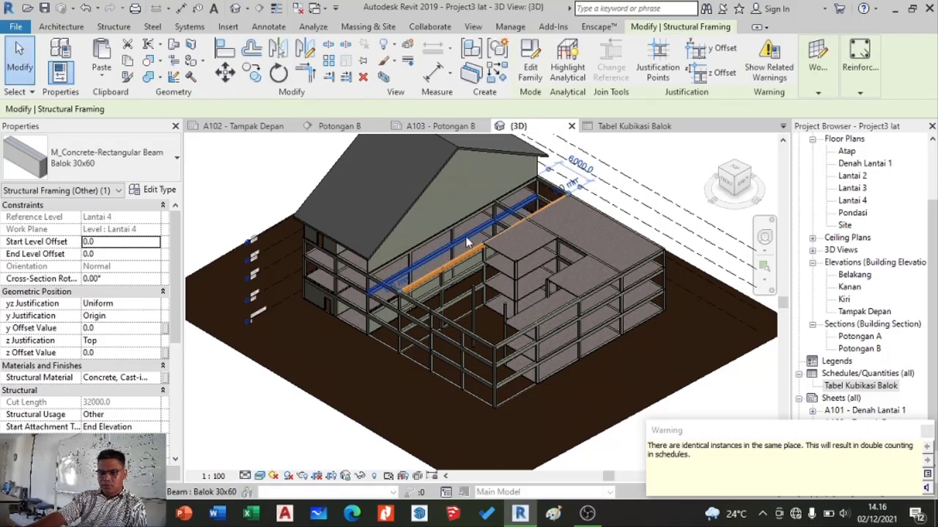
Step: Check the level names beside the building and undo the beam paste on Lantai 4
left_click(460, 263)
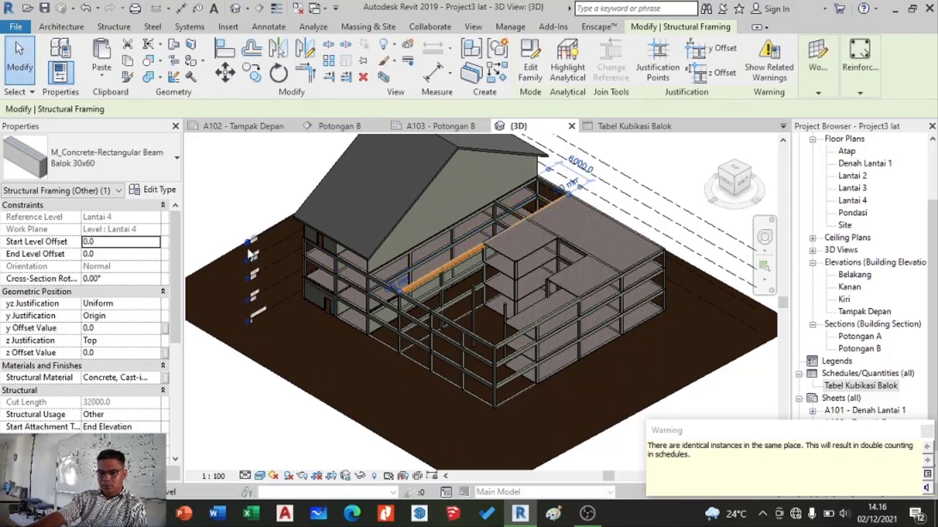
scroll(254, 251, "up", 5)
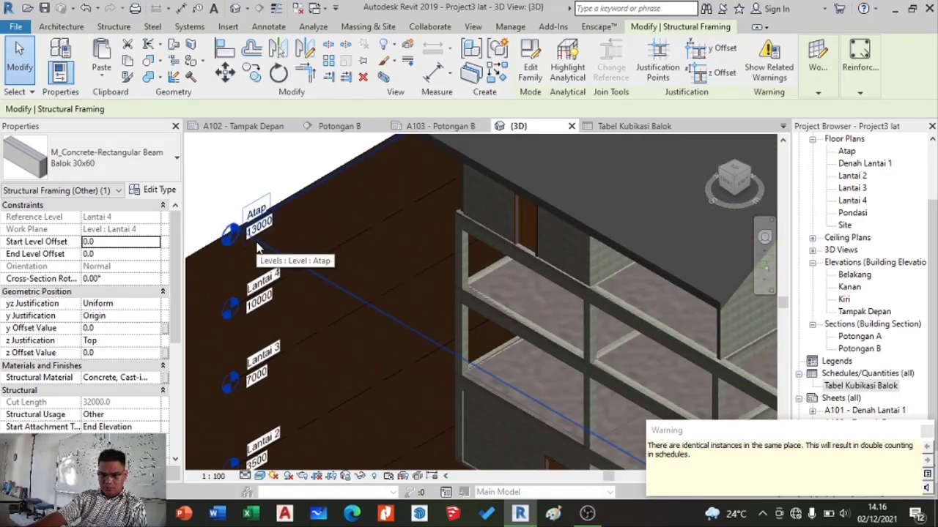
scroll(256, 249, "down", 4)
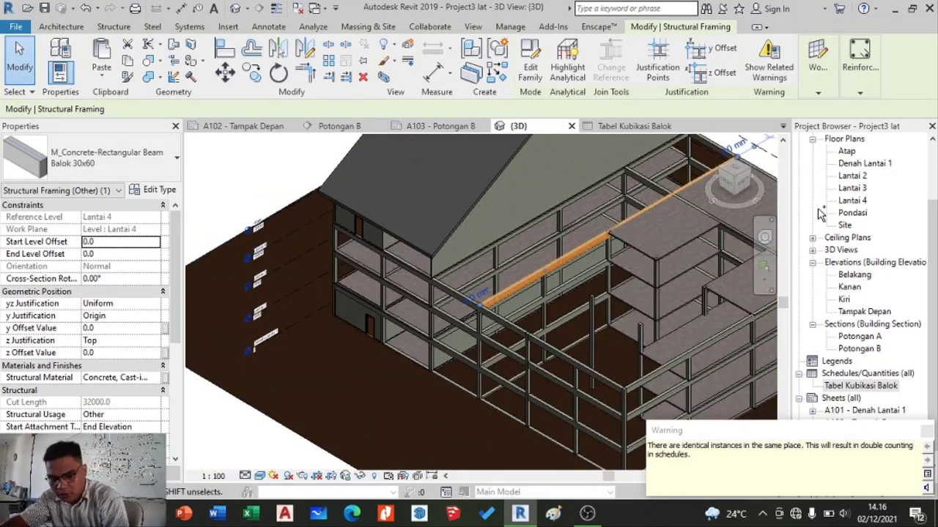
scroll(517, 319, "down", 2)
key("Escape")
Step: Copy the Lantai 4 Balok 30x60 beam and paste it aligned to level Atap
scroll(381, 293, "up", 5)
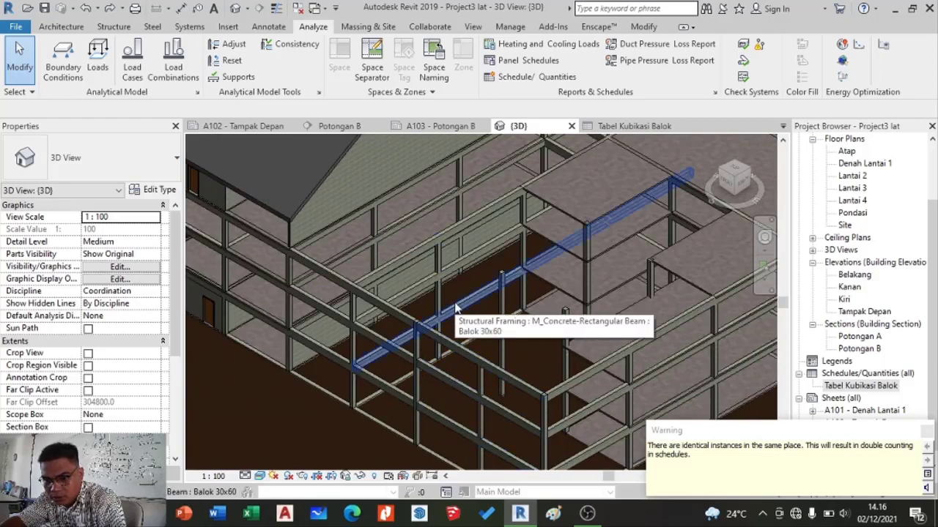
scroll(454, 308, "down", 5)
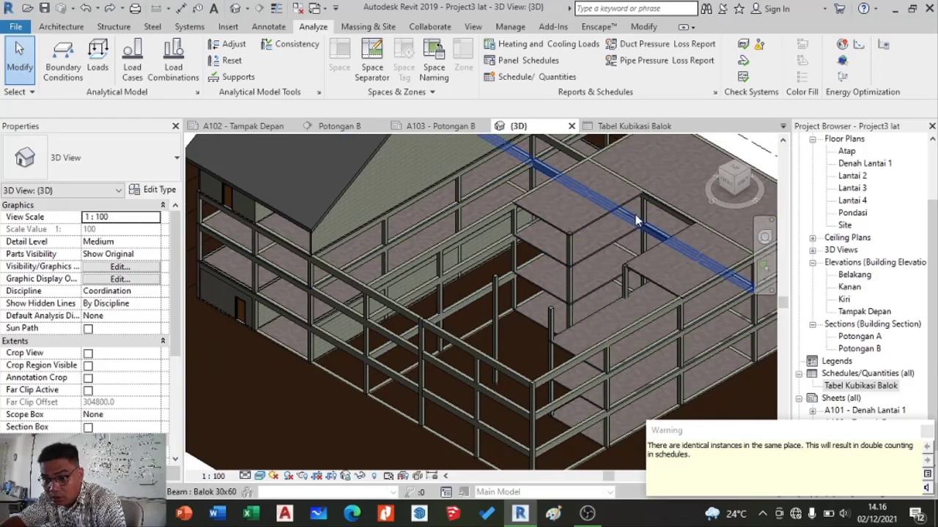
scroll(548, 285, "up", 3)
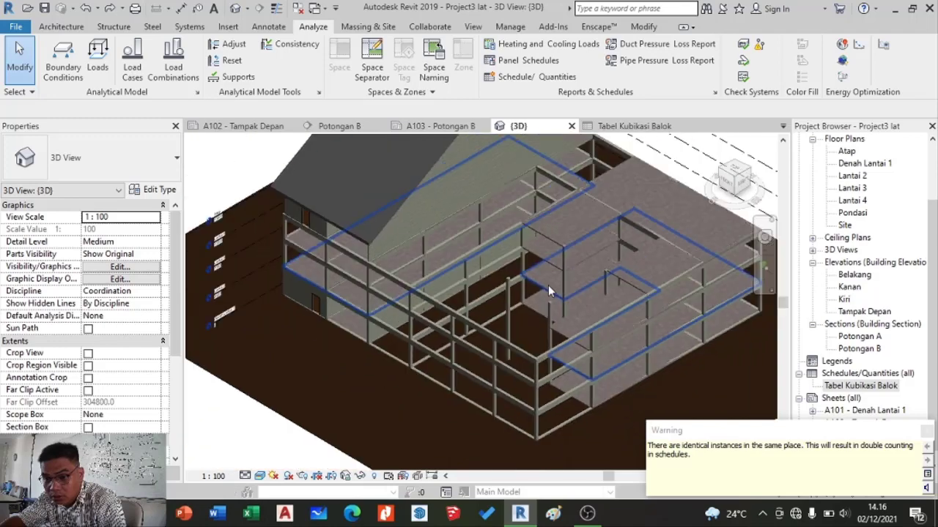
left_click(474, 246)
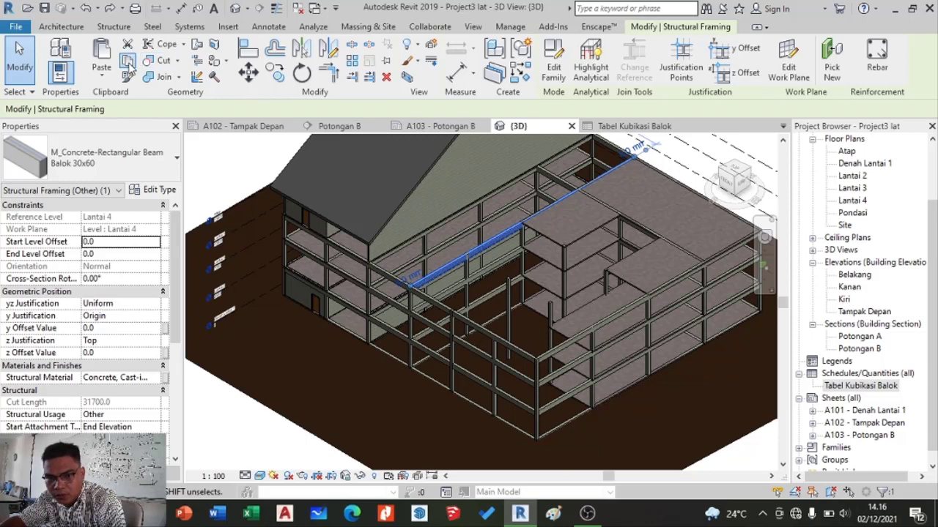
left_click(102, 80)
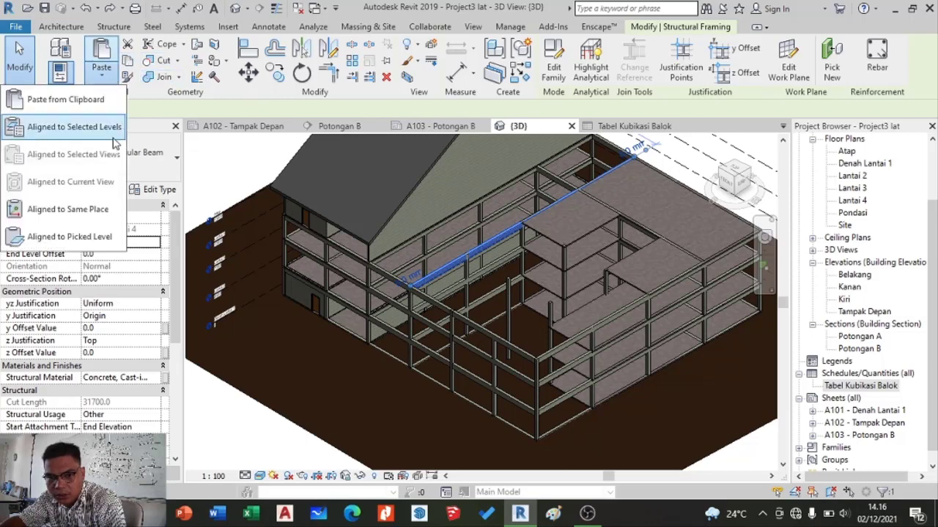
left_click(113, 136)
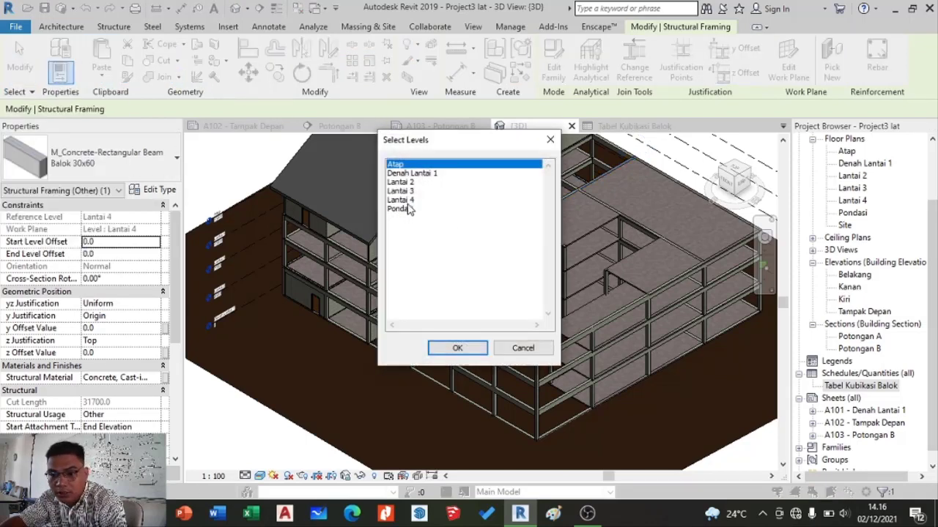
left_click(447, 351)
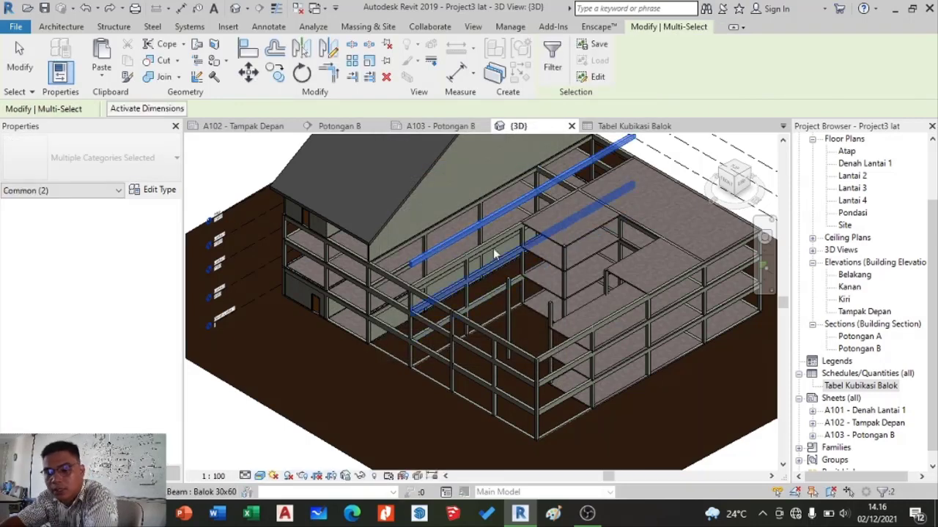
Step: Examine the Tabel Kubikasi Balok rows for the pasted Atap beam, comparing the level subtotals and grand total with the 3D model
left_click(633, 127)
scroll(502, 271, "down", 5)
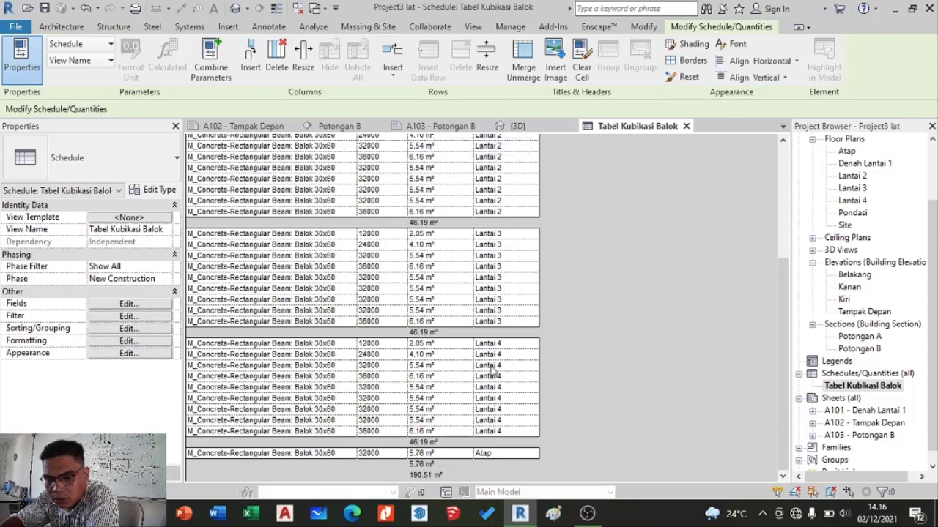
scroll(494, 372, "up", 5)
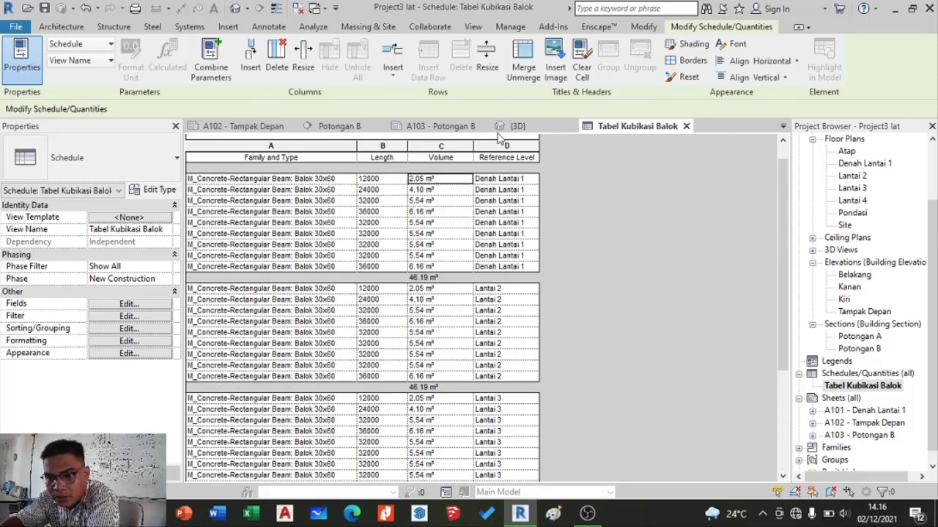
left_click(513, 126)
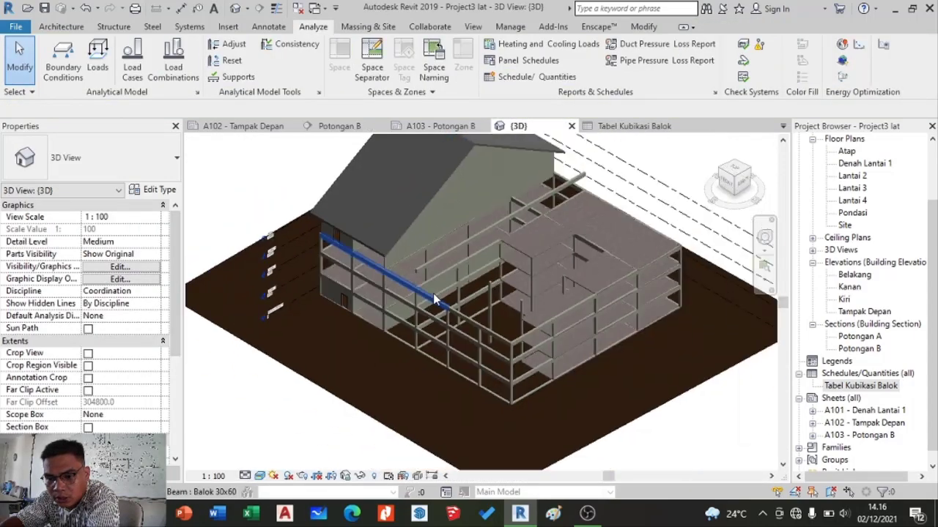
scroll(469, 246, "up", 5)
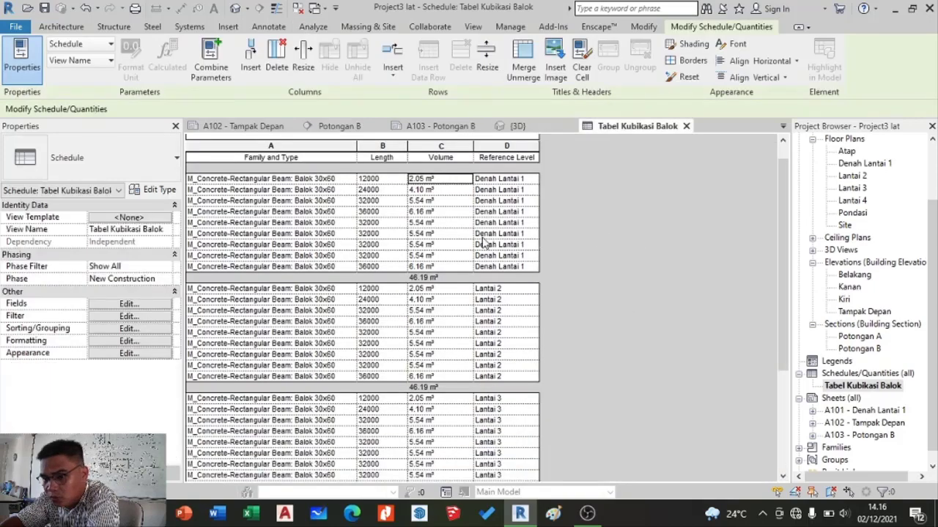
scroll(561, 333, "down", 5)
scroll(592, 329, "up", 8)
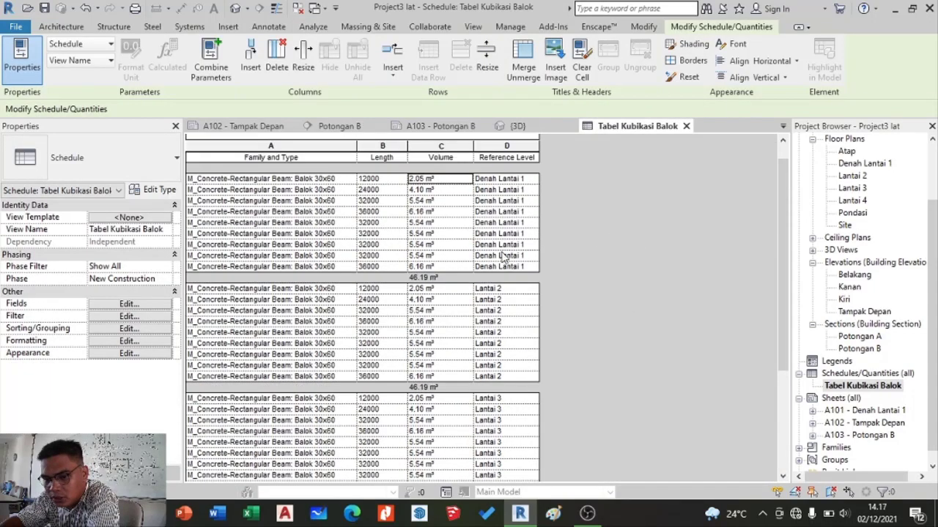
scroll(445, 318, "down", 8)
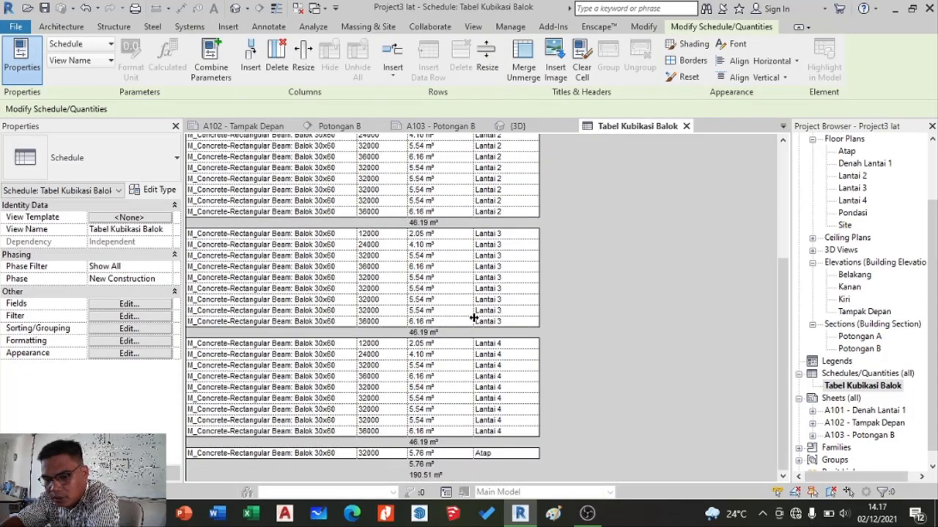